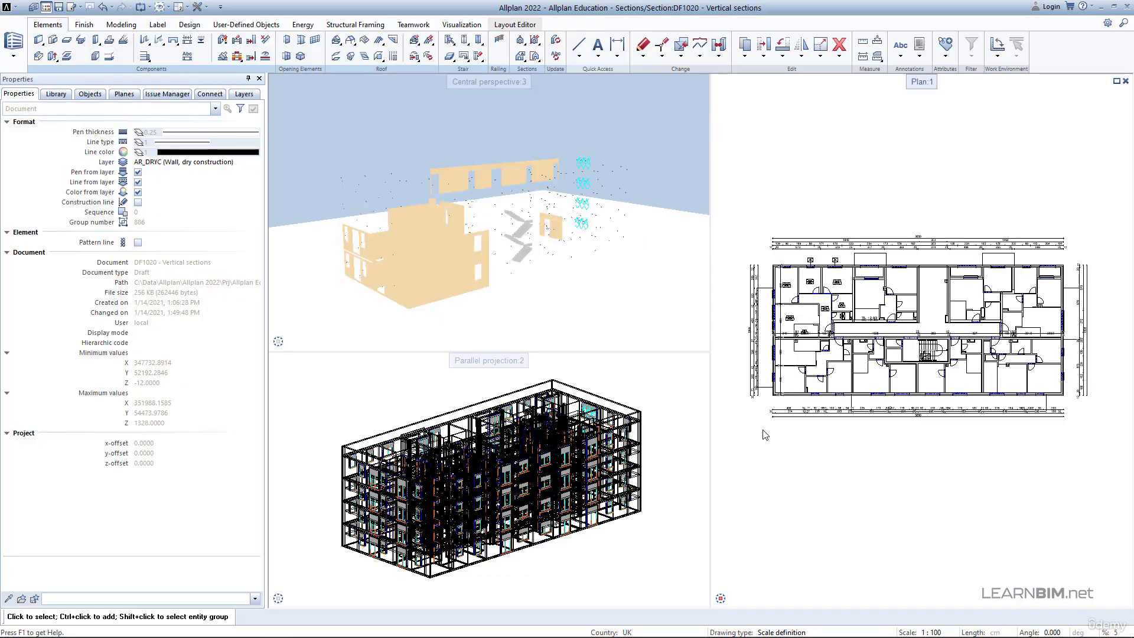
- Start a new section of the vertical type, with its height taken from elements
left_click(523, 56)
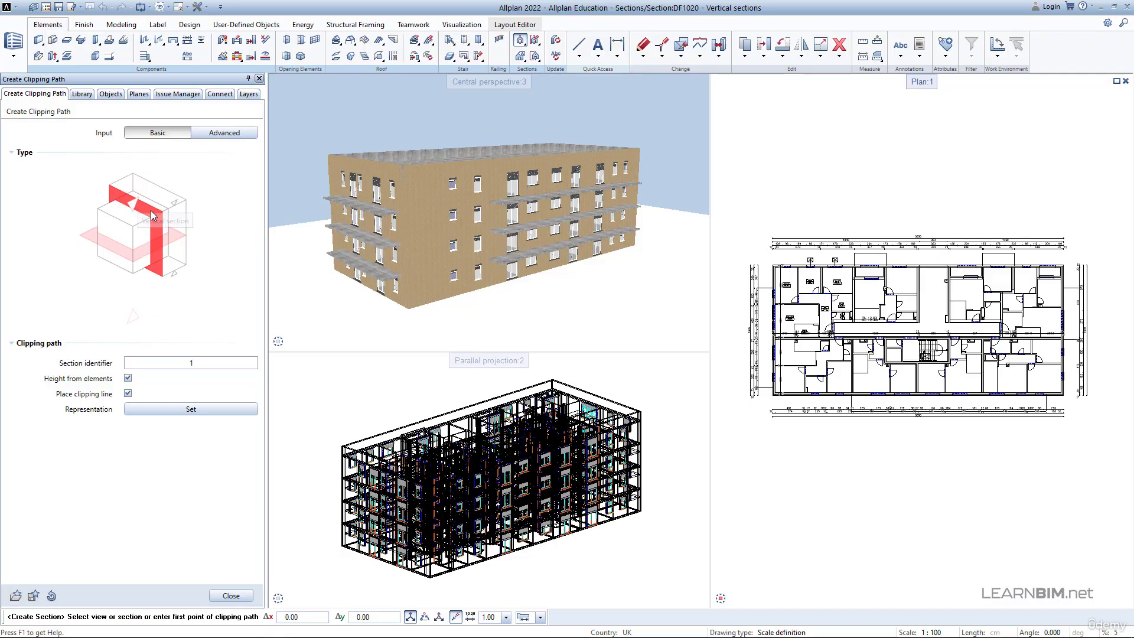
left_click(137, 257)
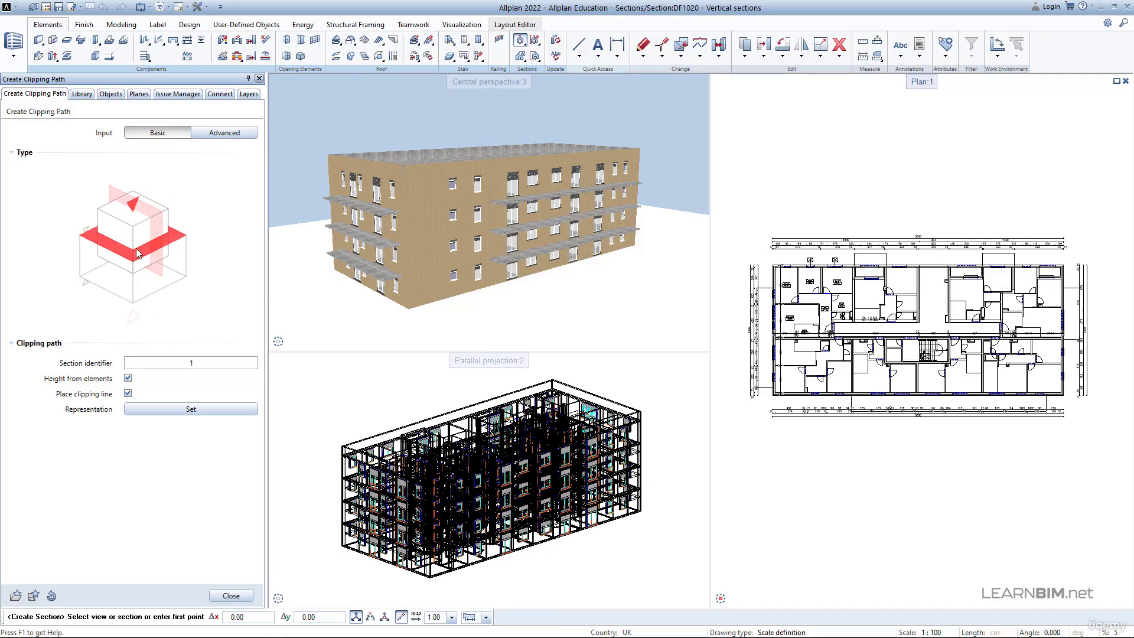
left_click(157, 216)
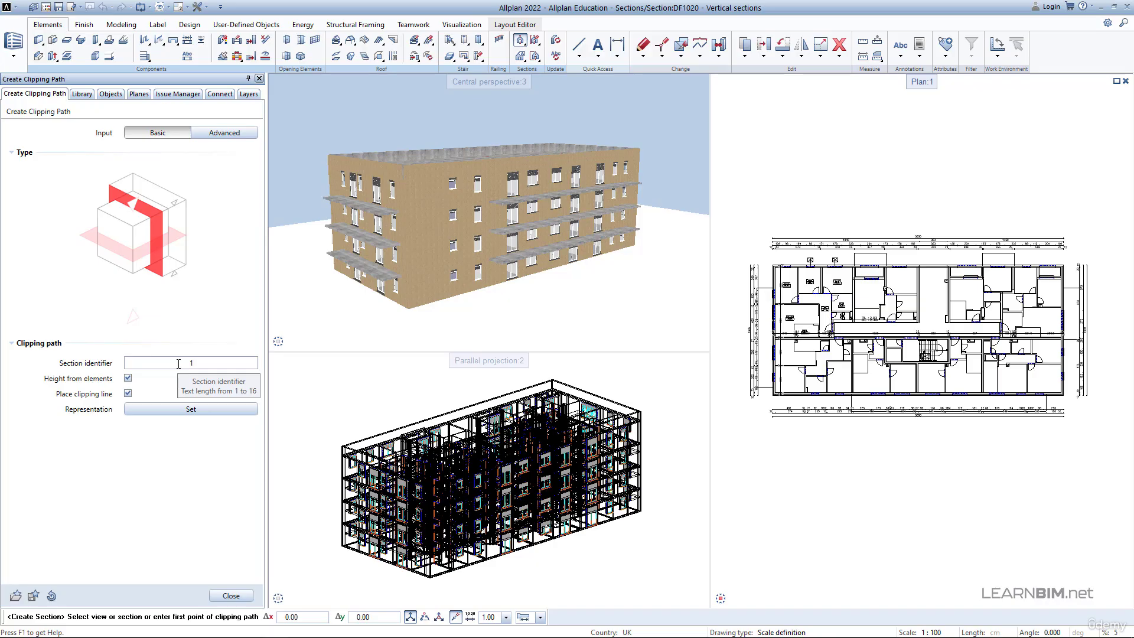
left_click(128, 379)
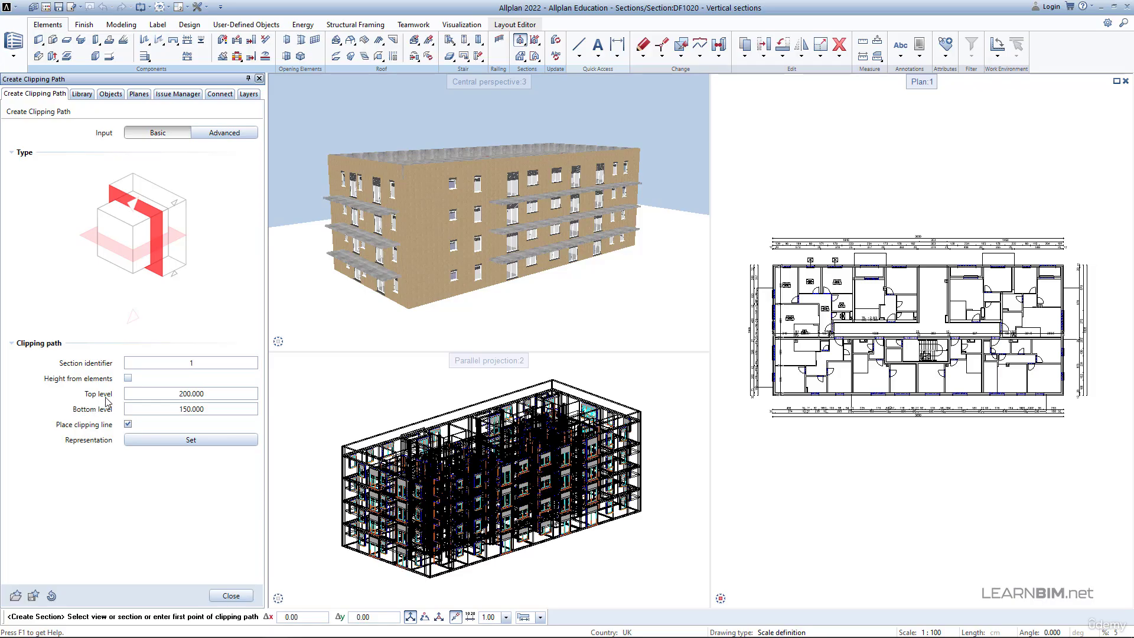
left_click(128, 378)
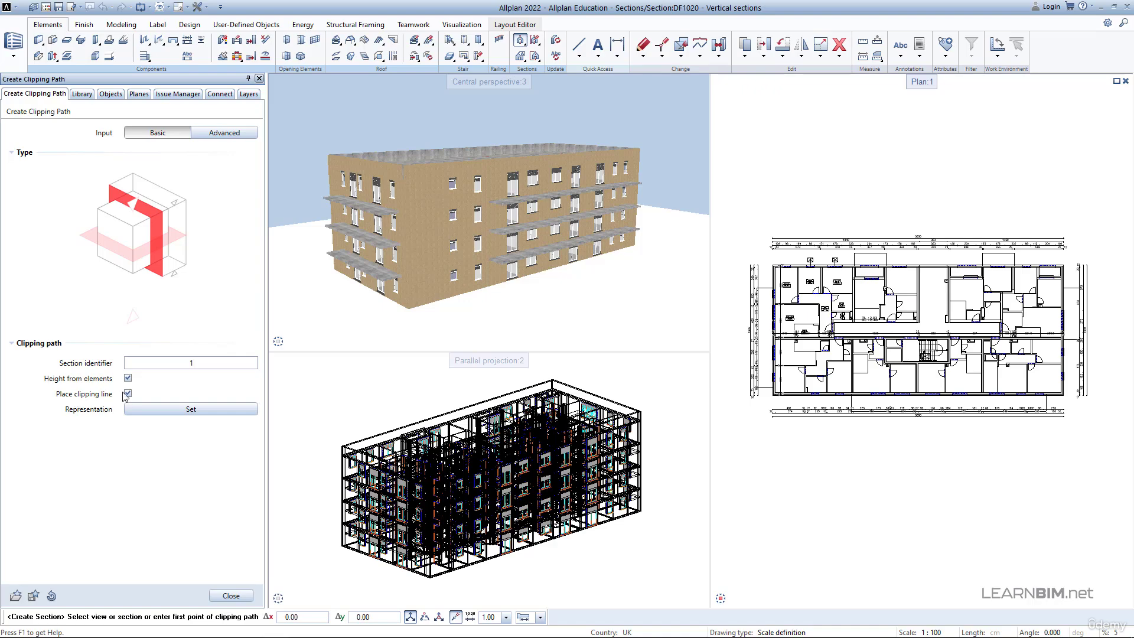
- Examine the clipping path's representation settings, including the direction symbol and its size
left_click(133, 409)
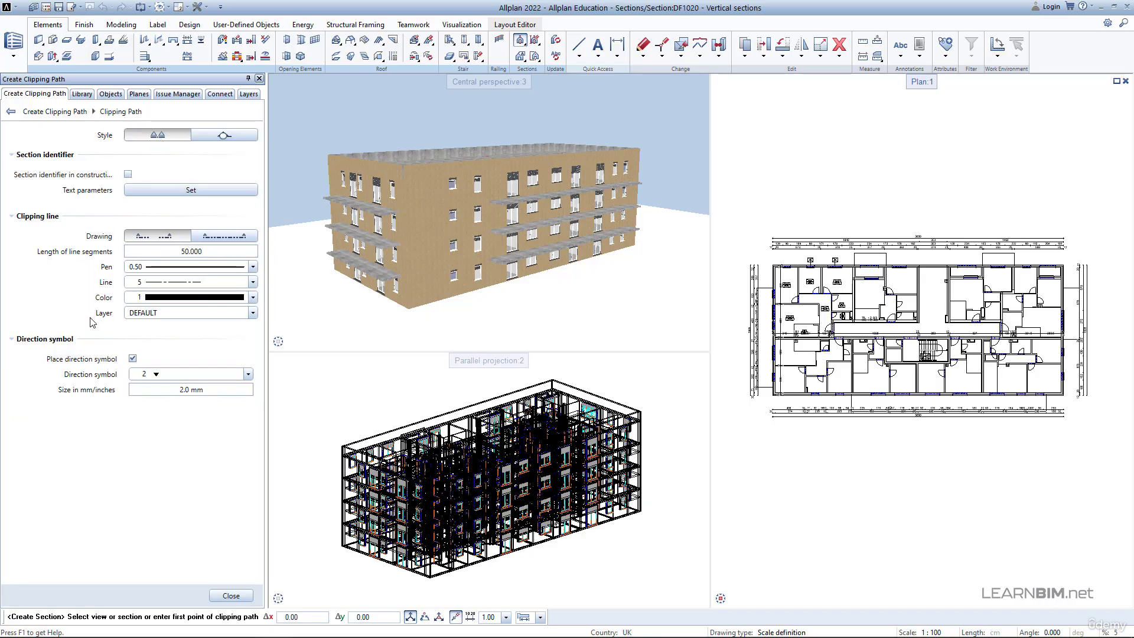
left_click(171, 376)
left_click(169, 389)
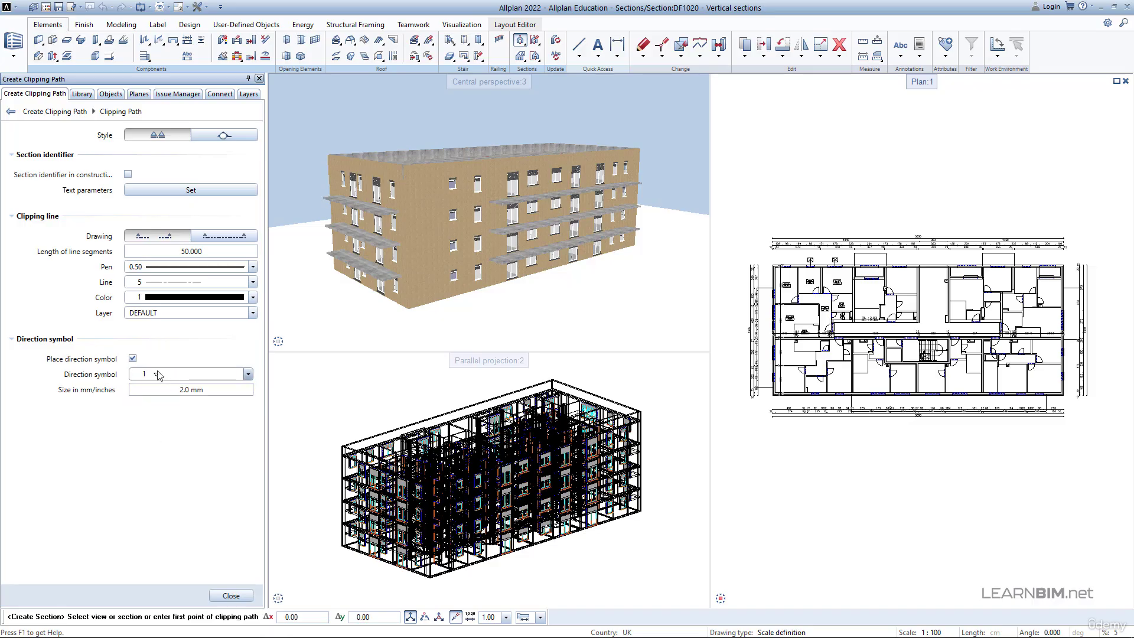
left_click(224, 596)
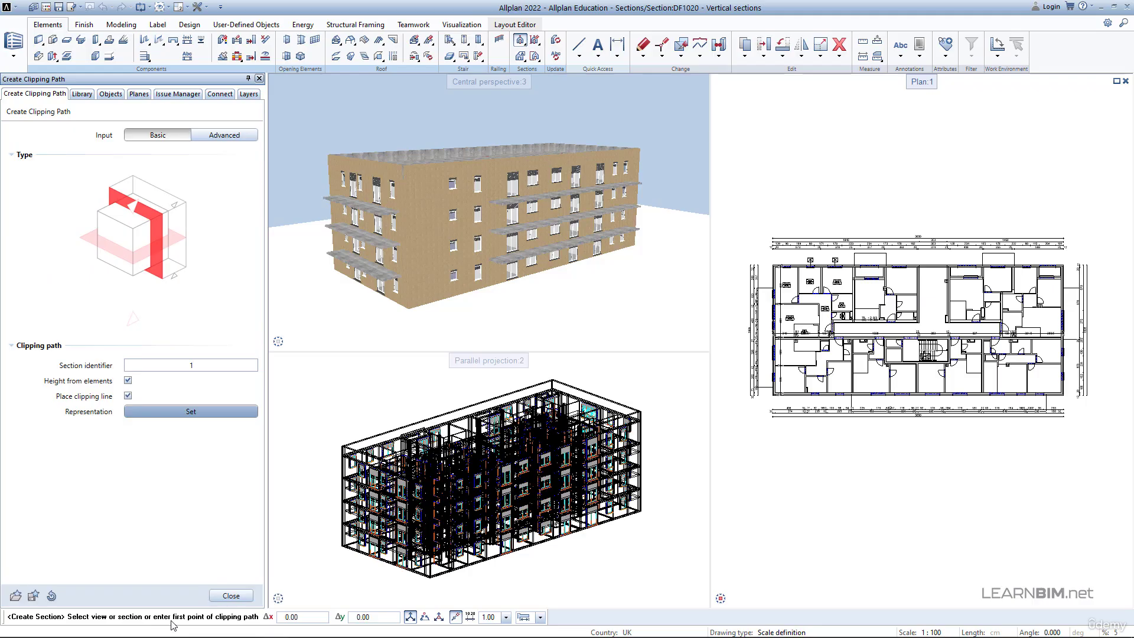
- Draw a straight clipping path across the full depth of the plan near its left facade, with the section depth extending right into the building
scroll(788, 172, "up", 5)
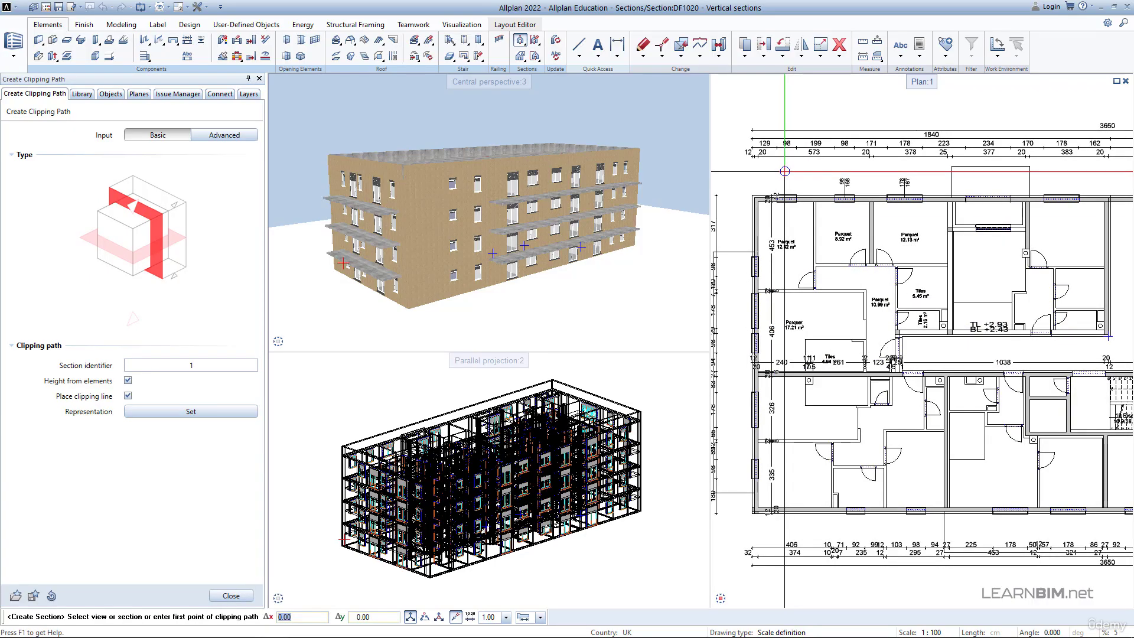
left_click(787, 171)
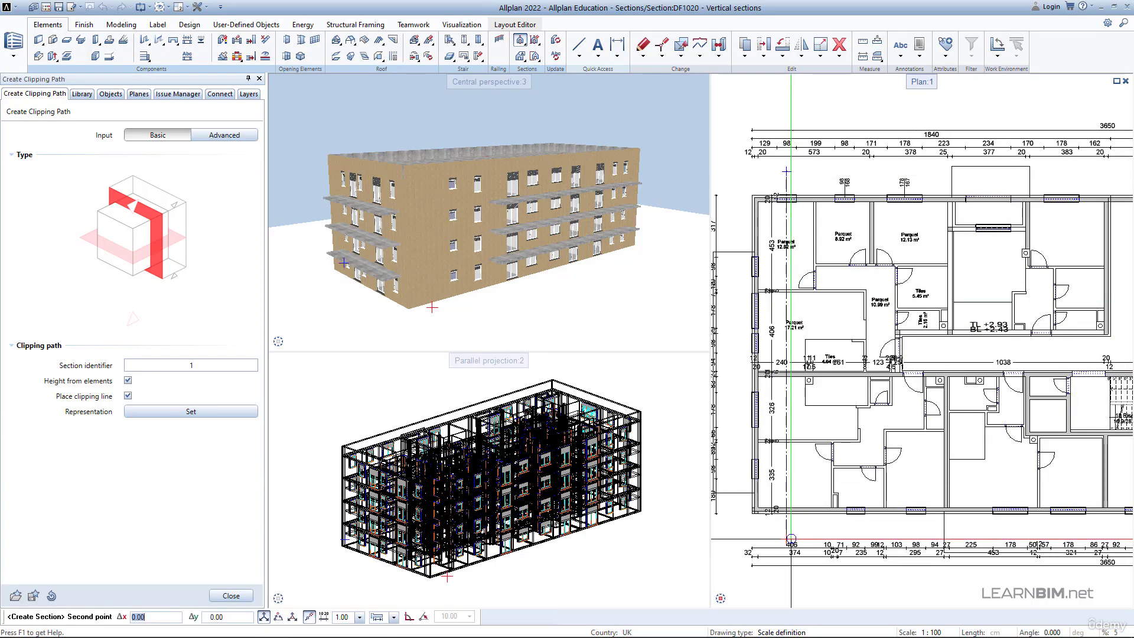
left_click(791, 529)
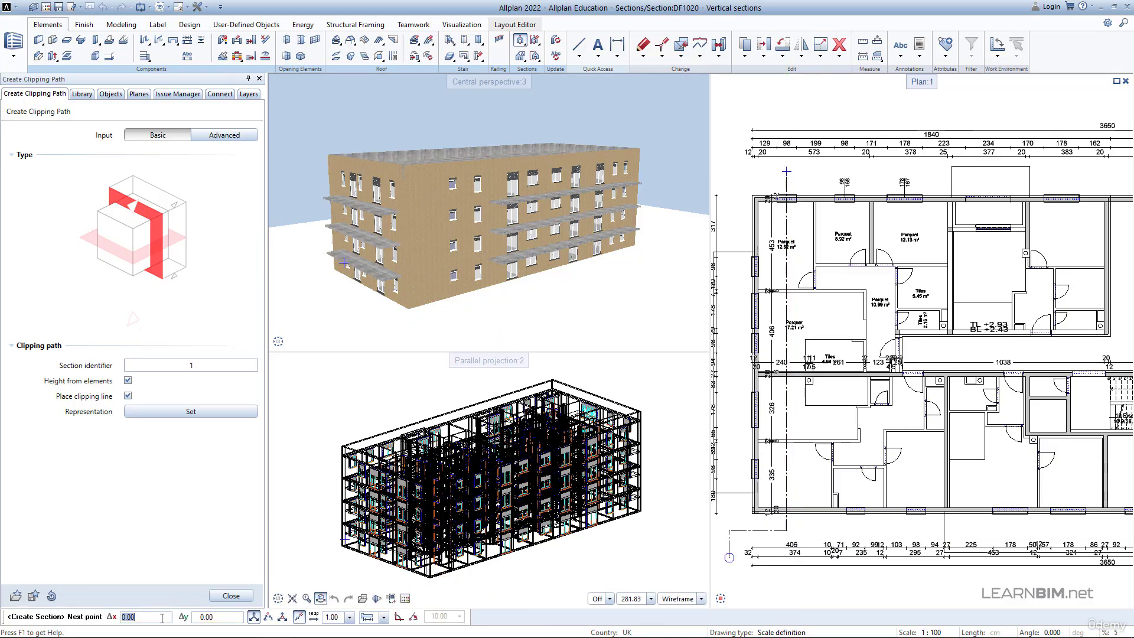
key("Escape")
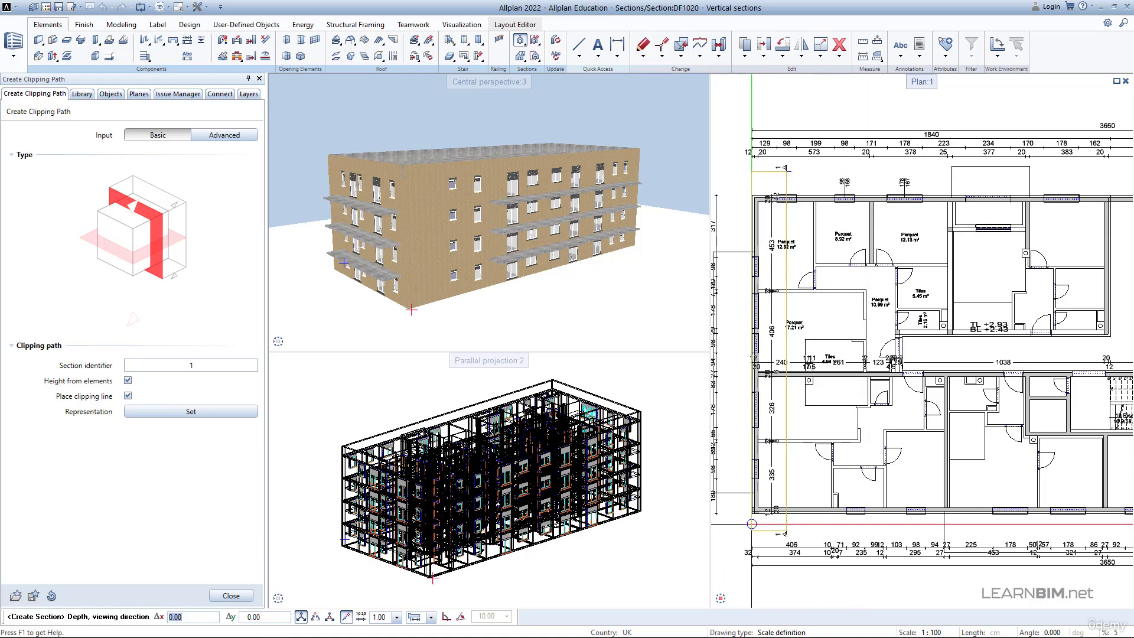
left_click(937, 527)
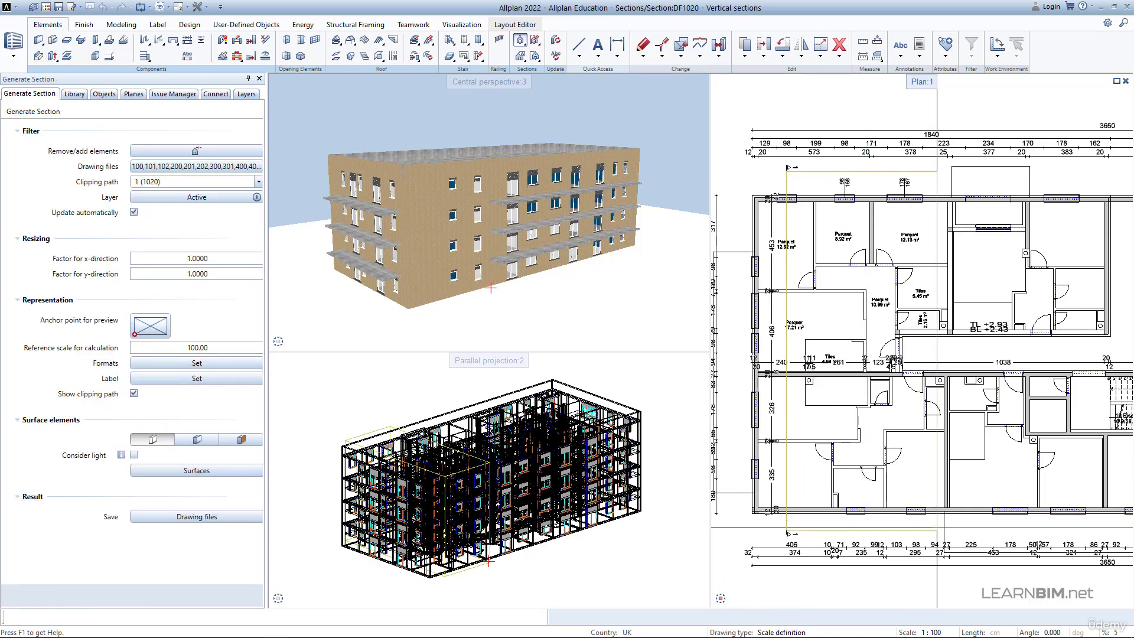
- Review the drawing files included in the section across all floors and accept the selection
scroll(871, 342, "down", 2)
scroll(871, 342, "down", 4)
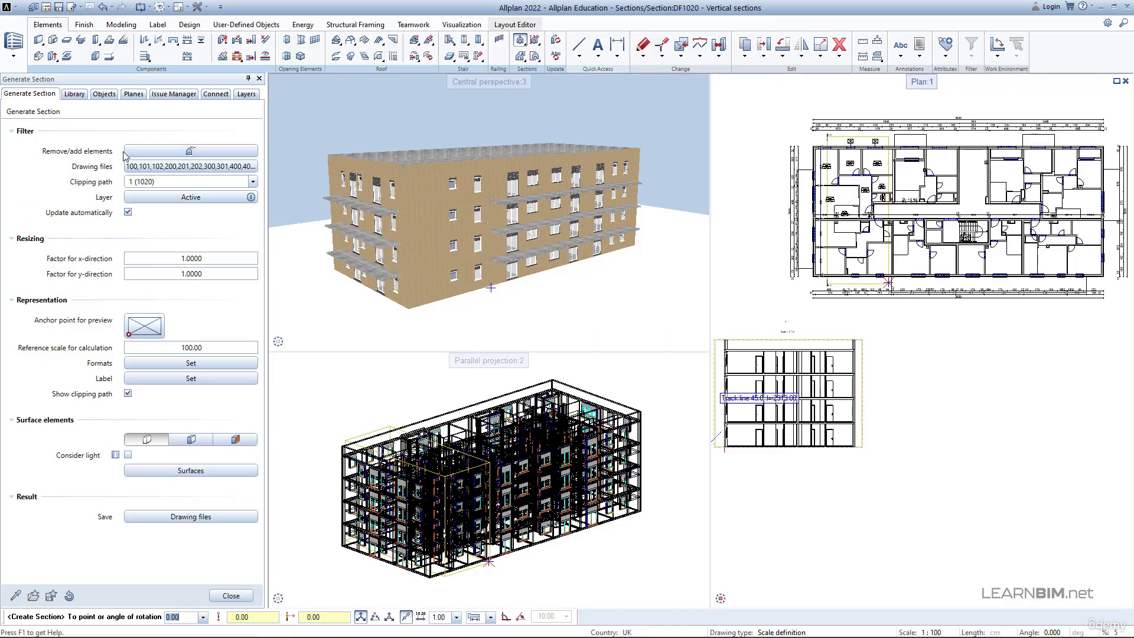
left_click(136, 167)
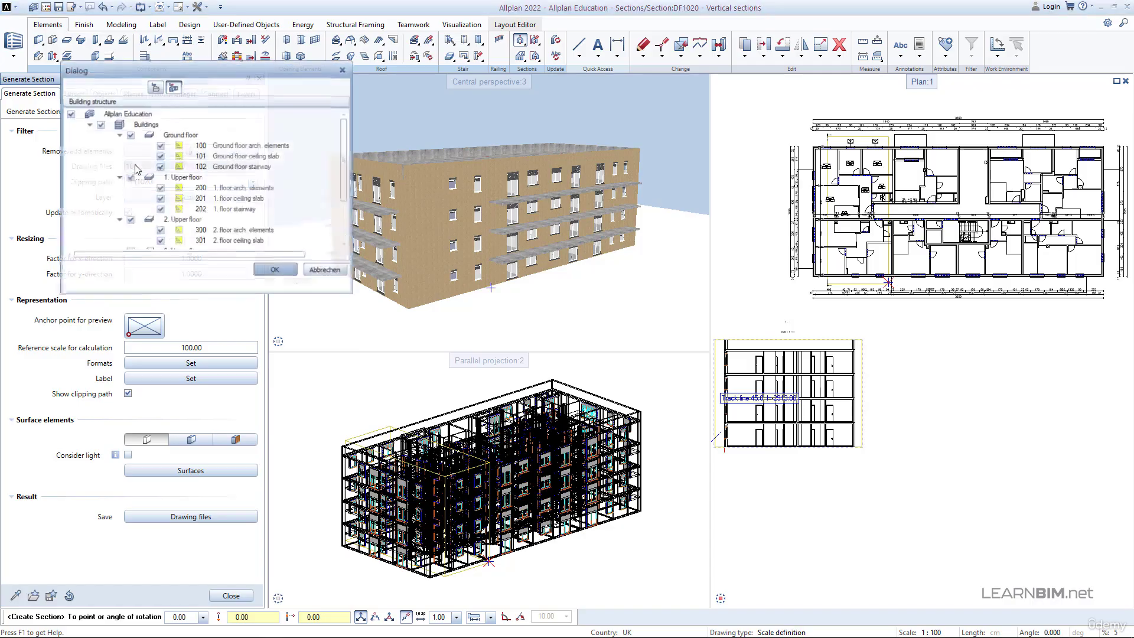
scroll(216, 153, "down", 1)
scroll(216, 153, "down", 1)
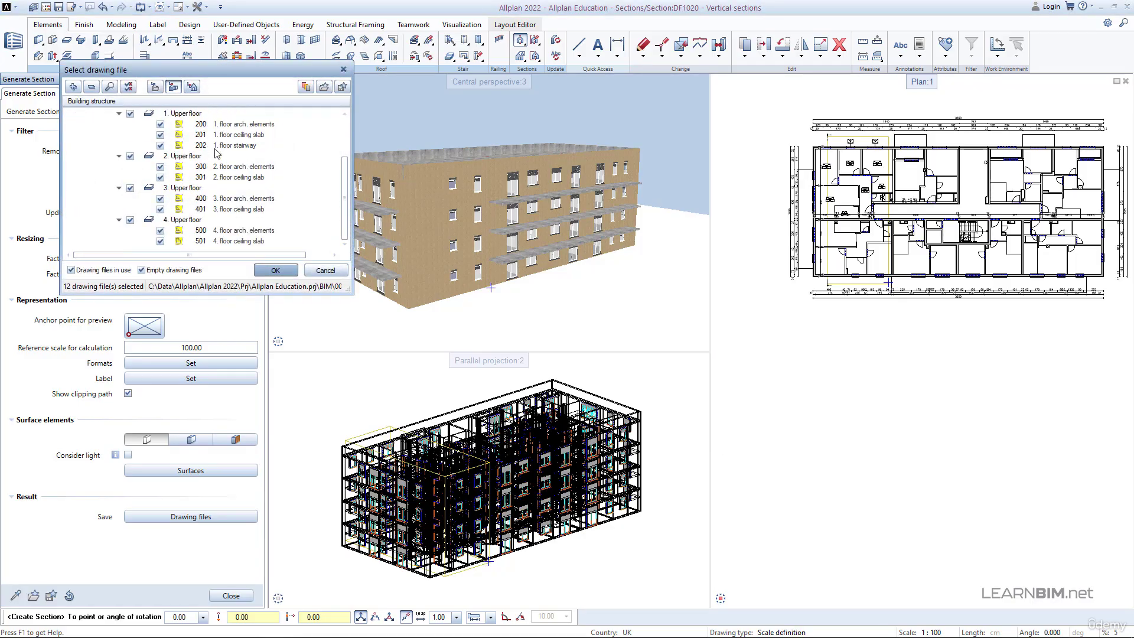
left_click(275, 270)
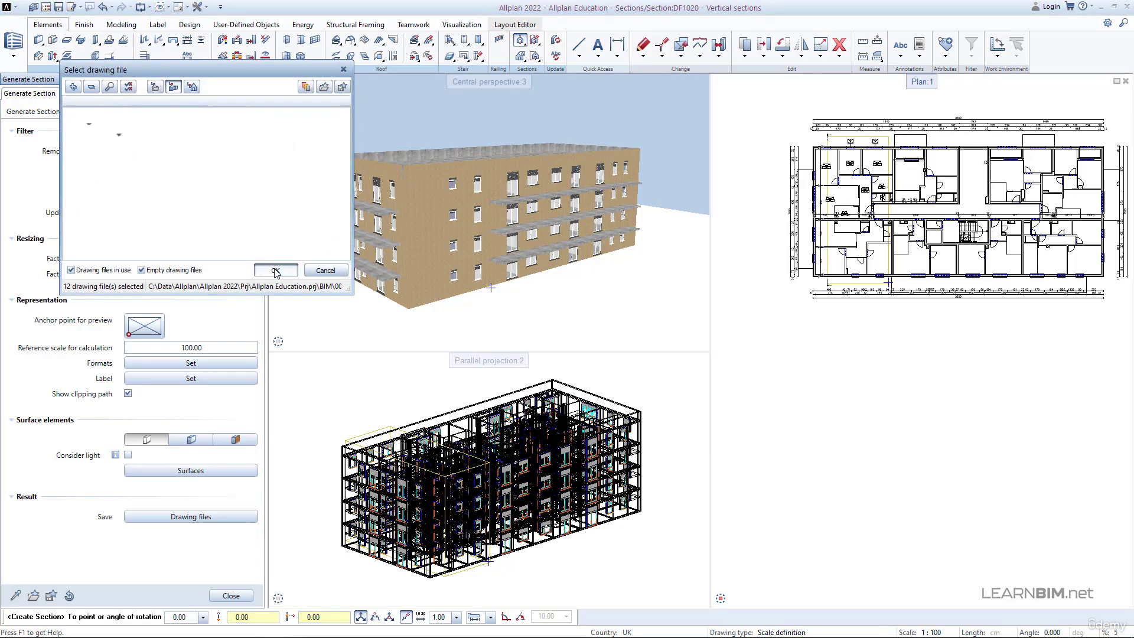
- Set the section's layer filter to the user-defined layer setting
left_click(167, 199)
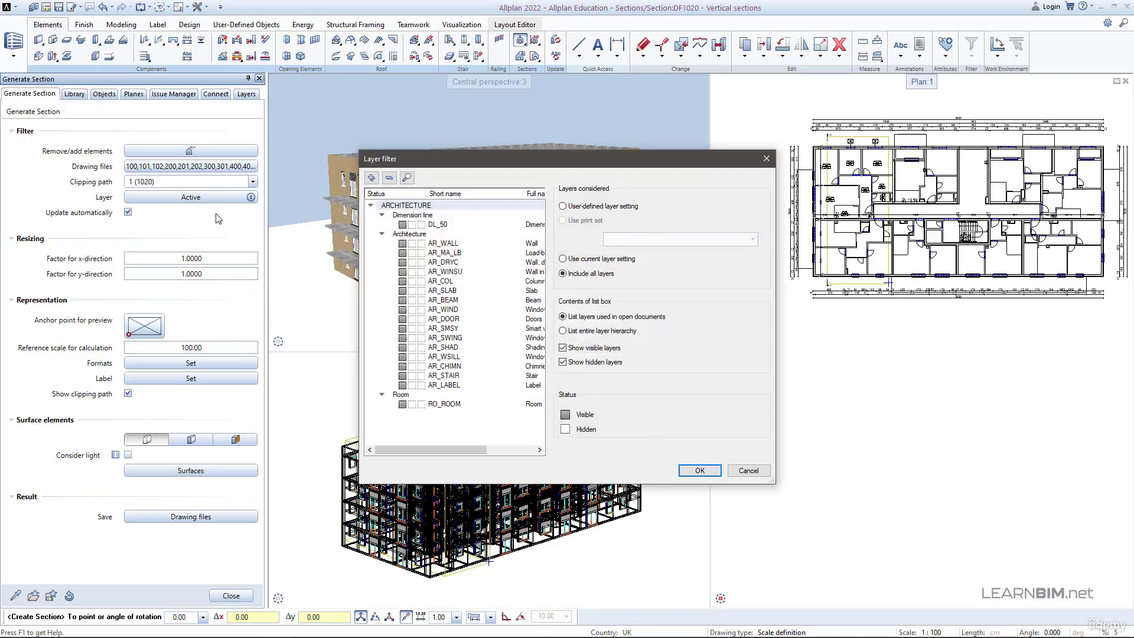
left_click(563, 207)
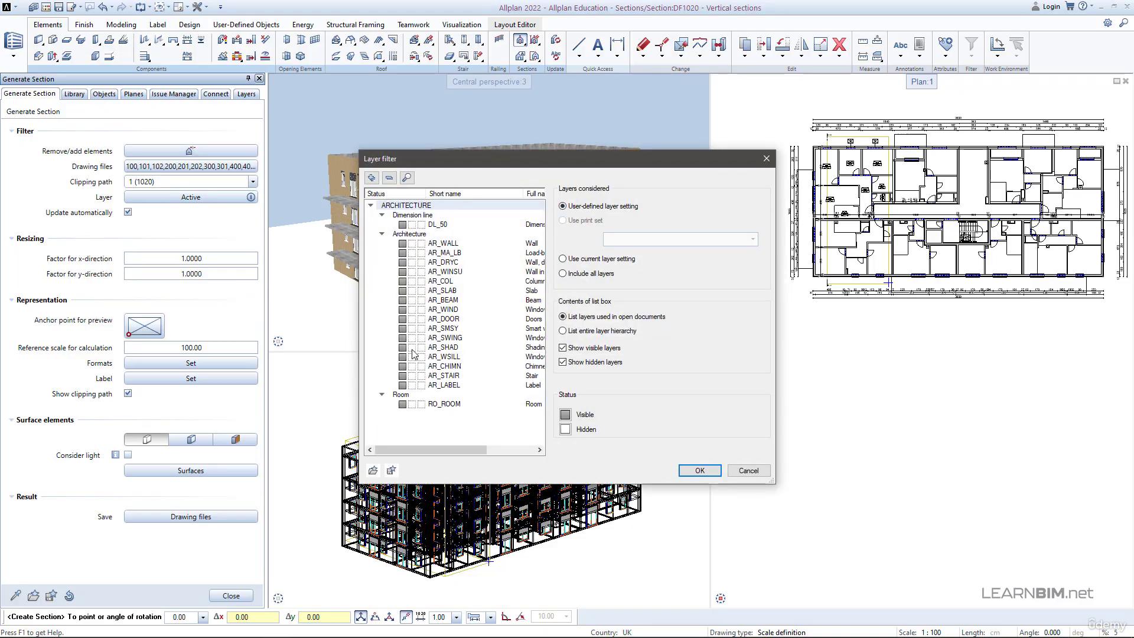
left_click(696, 470)
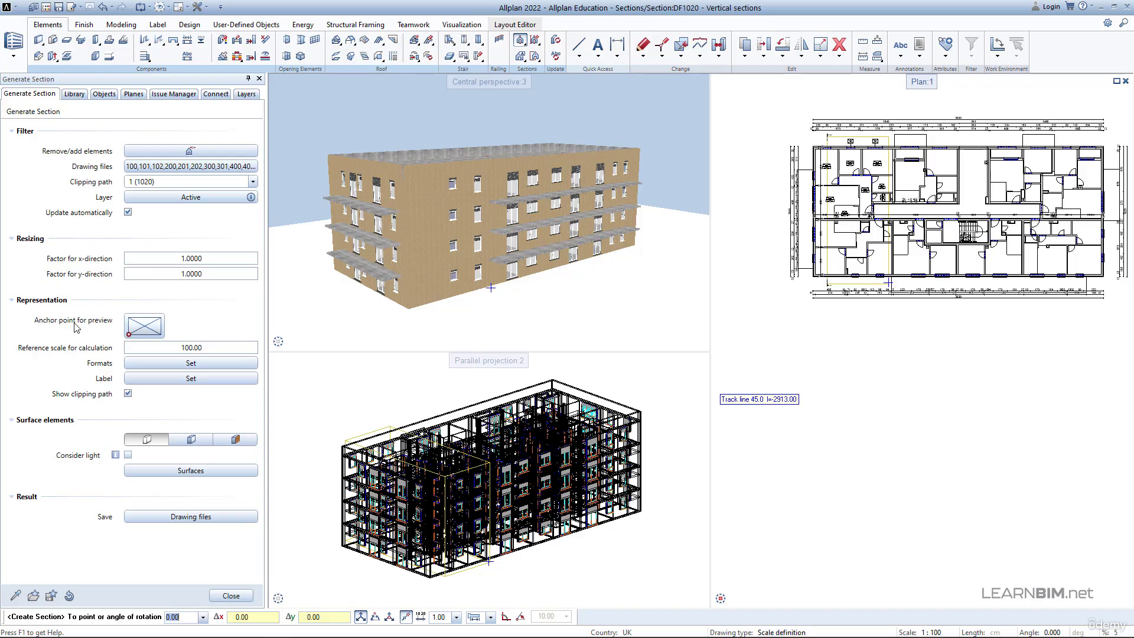
- Move the preview anchor point to the section's centre and return it to the lower-left corner
left_click(146, 326)
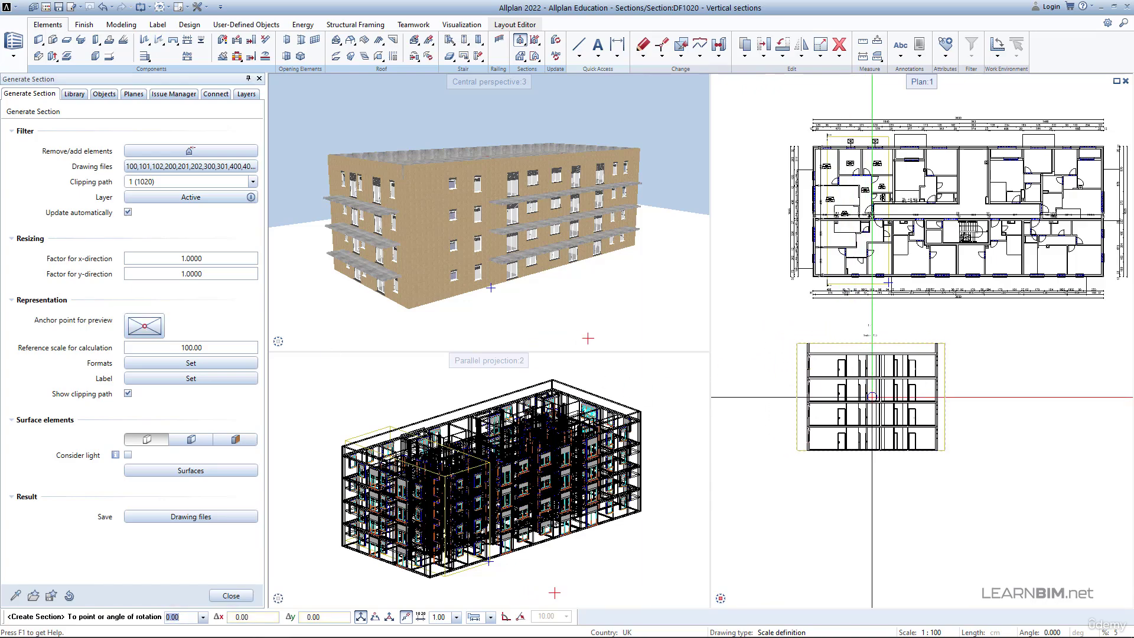
left_click(128, 335)
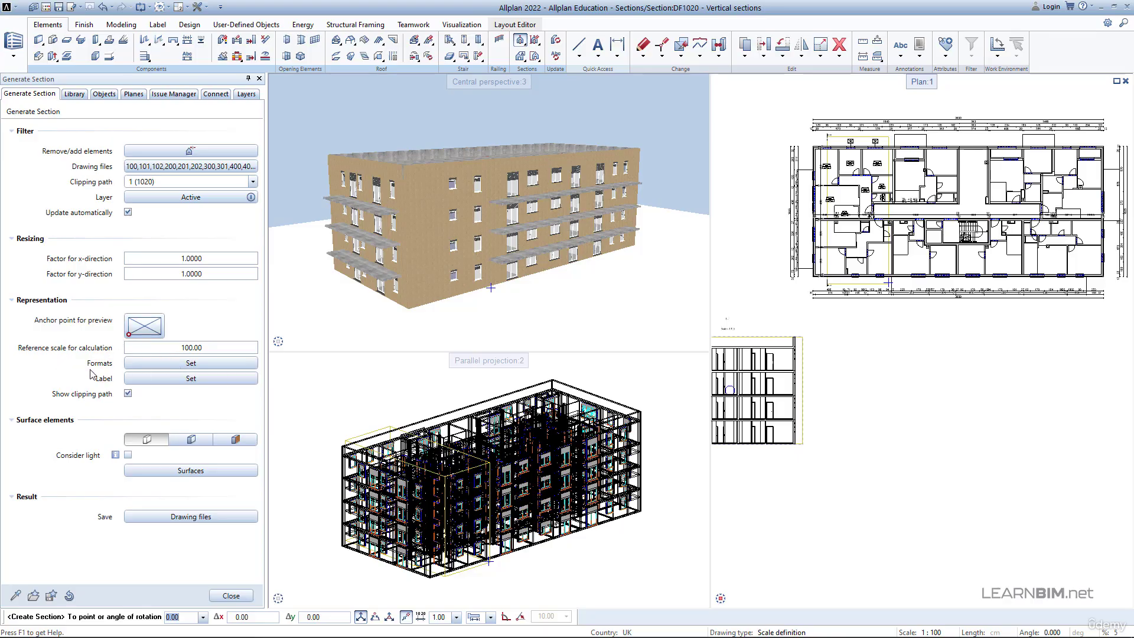
- Try out the Edges format options for eliminating adjacent edges and displaying hidden edges, restoring the original settings
left_click(159, 364)
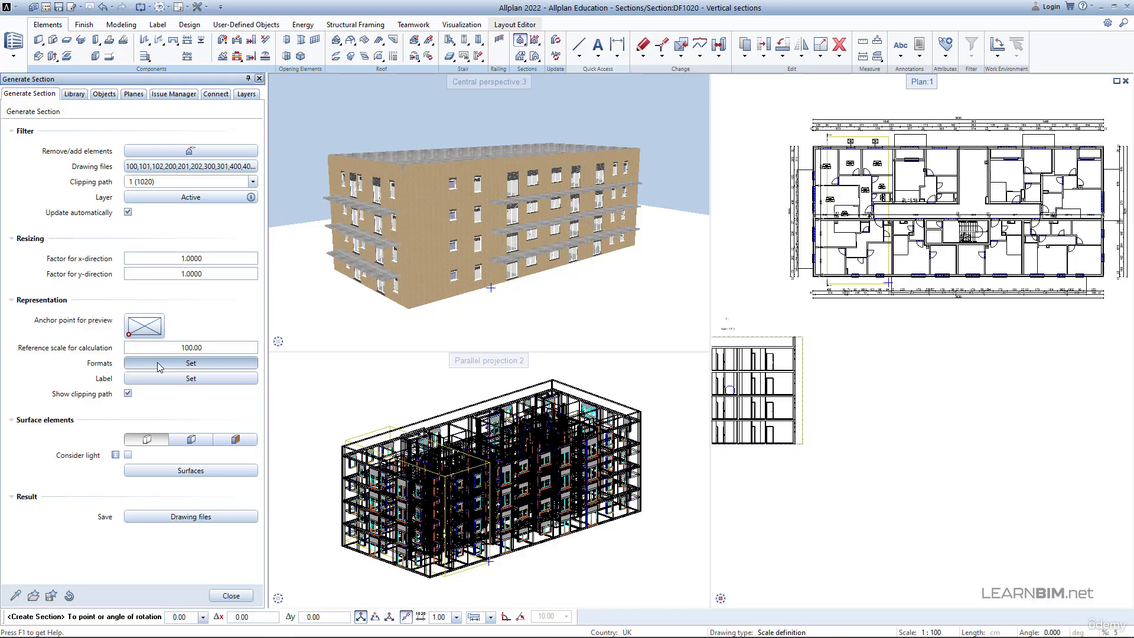
left_click(256, 140)
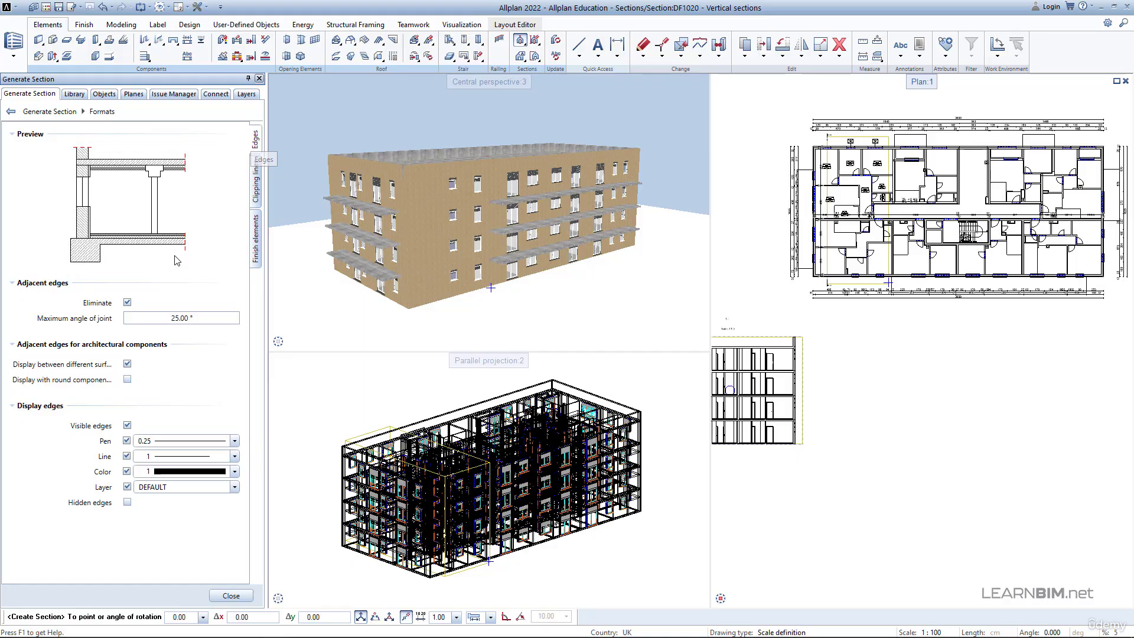
left_click(127, 303)
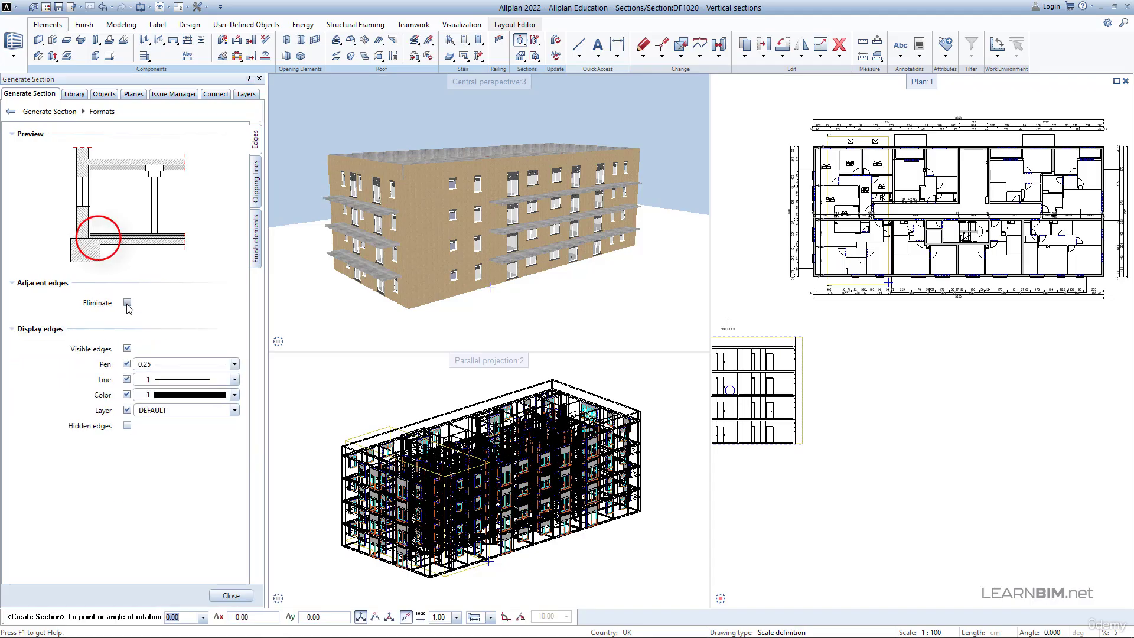
left_click(127, 303)
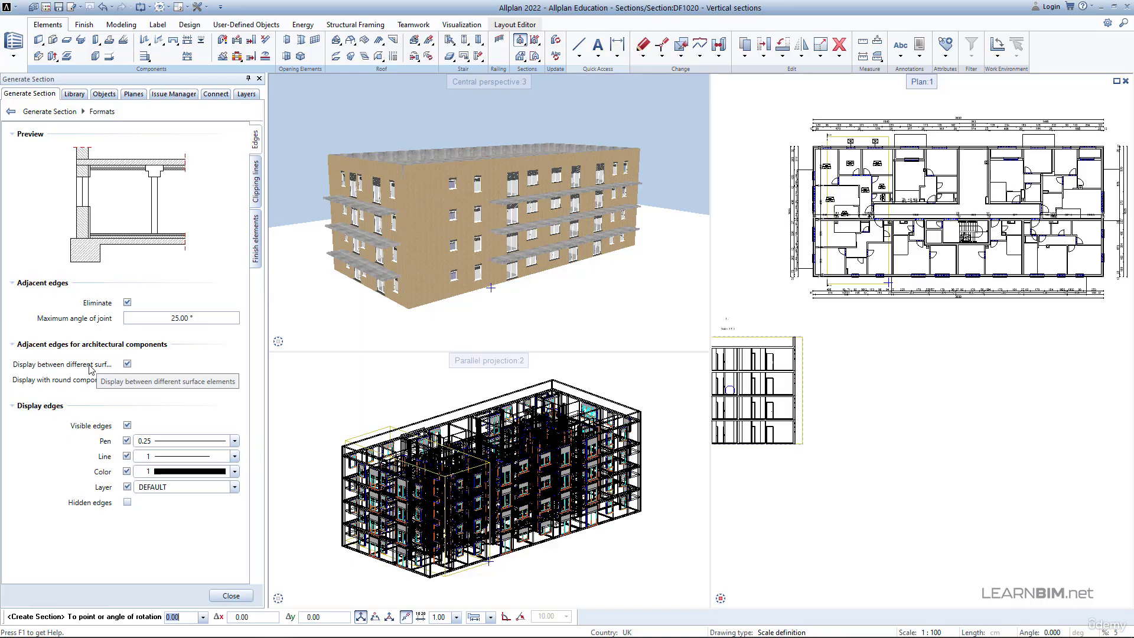
left_click(128, 364)
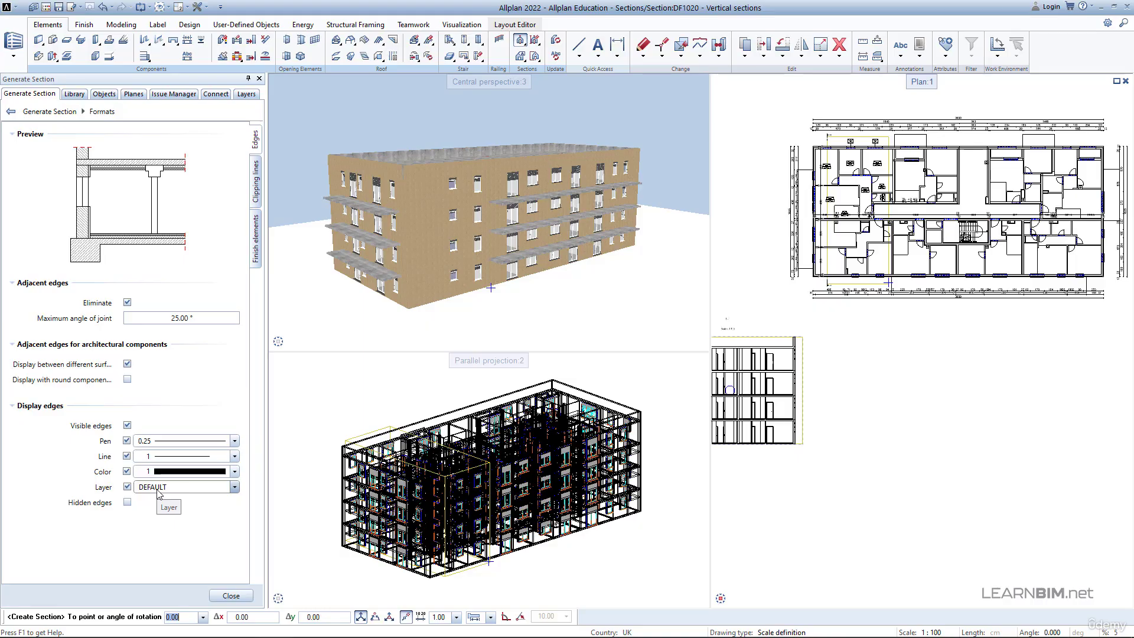
left_click(127, 502)
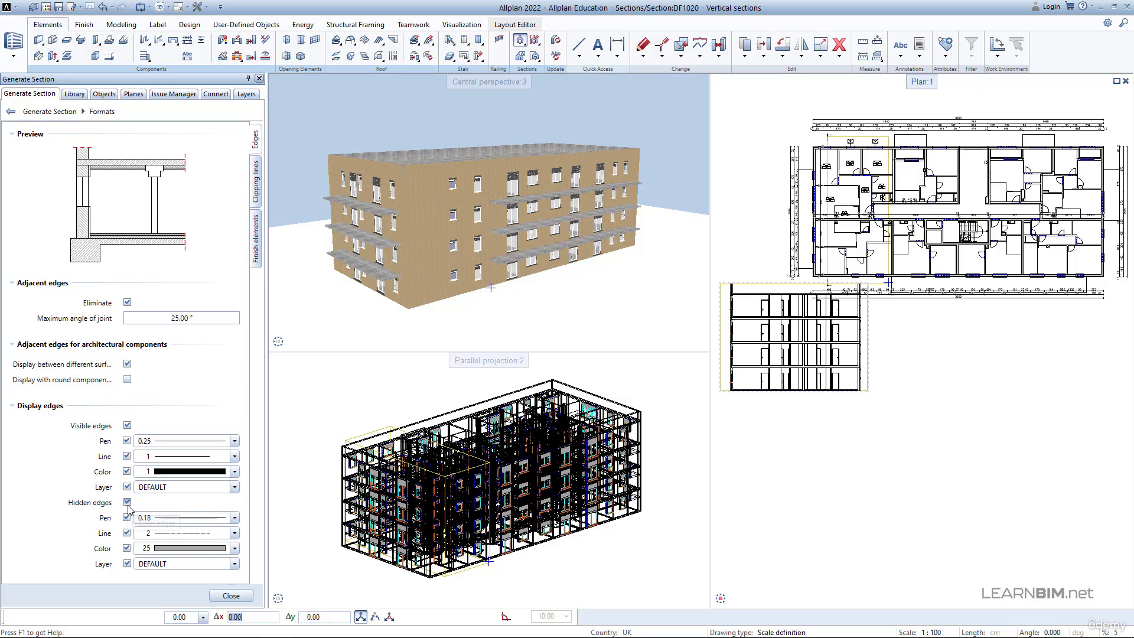
left_click(127, 502)
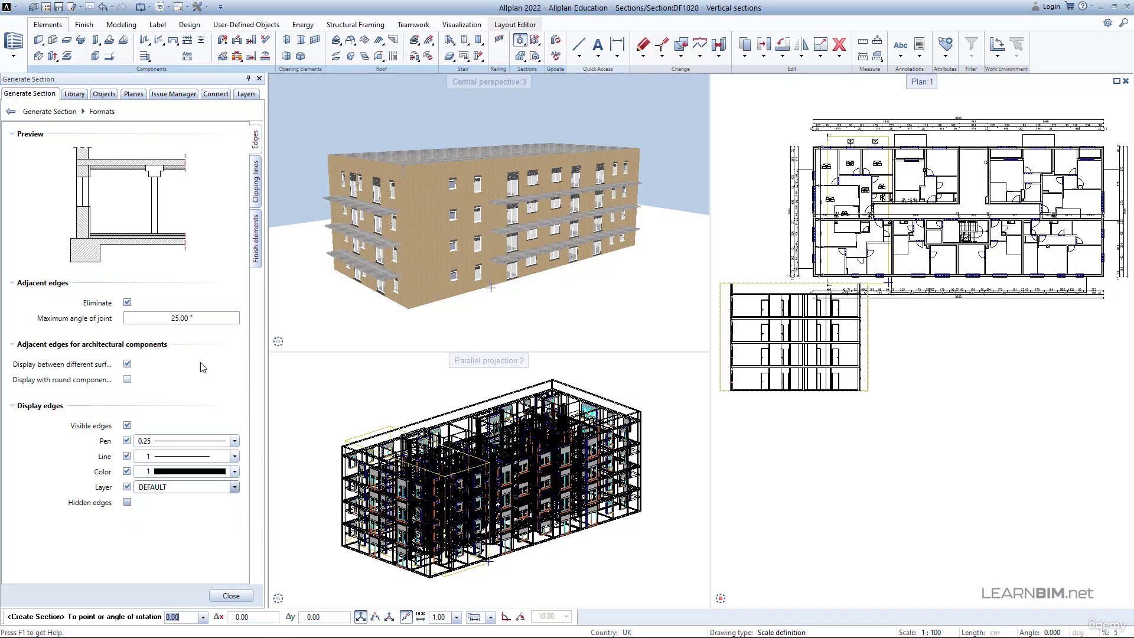
- Try the Clipping lines format without boundary lines and without surface elements from components, switching both options back on
left_click(258, 179)
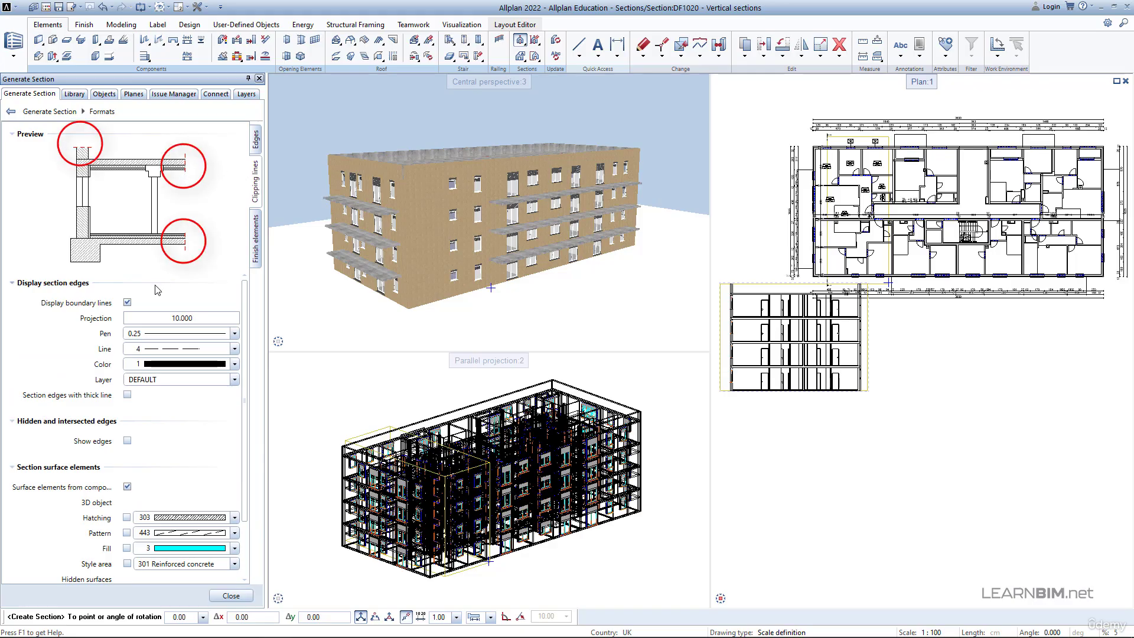
left_click(127, 302)
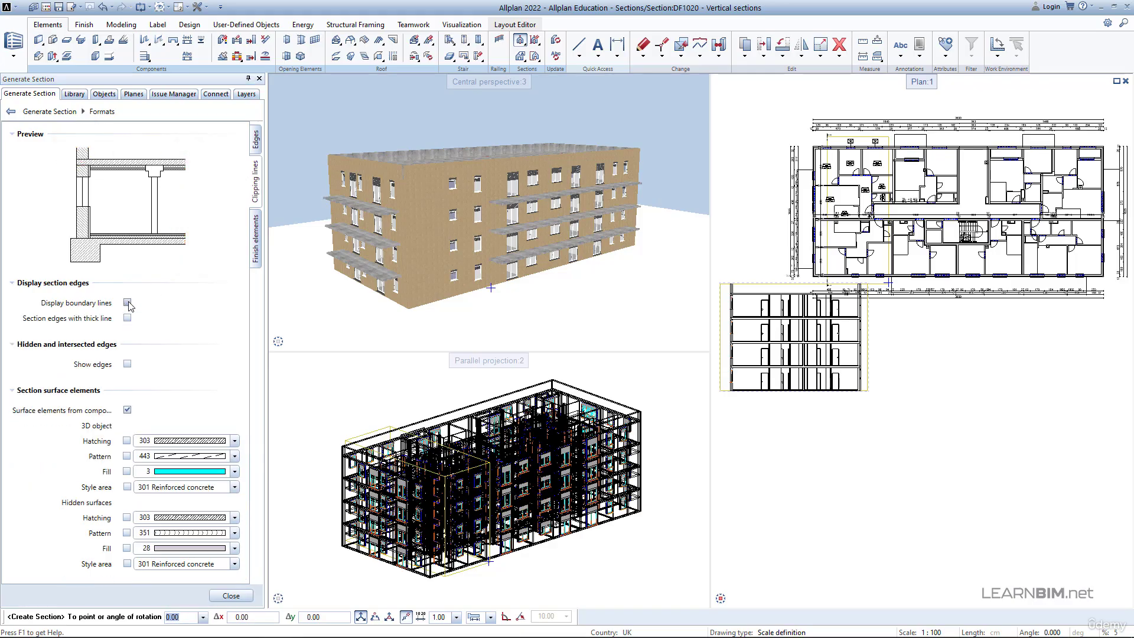
left_click(127, 302)
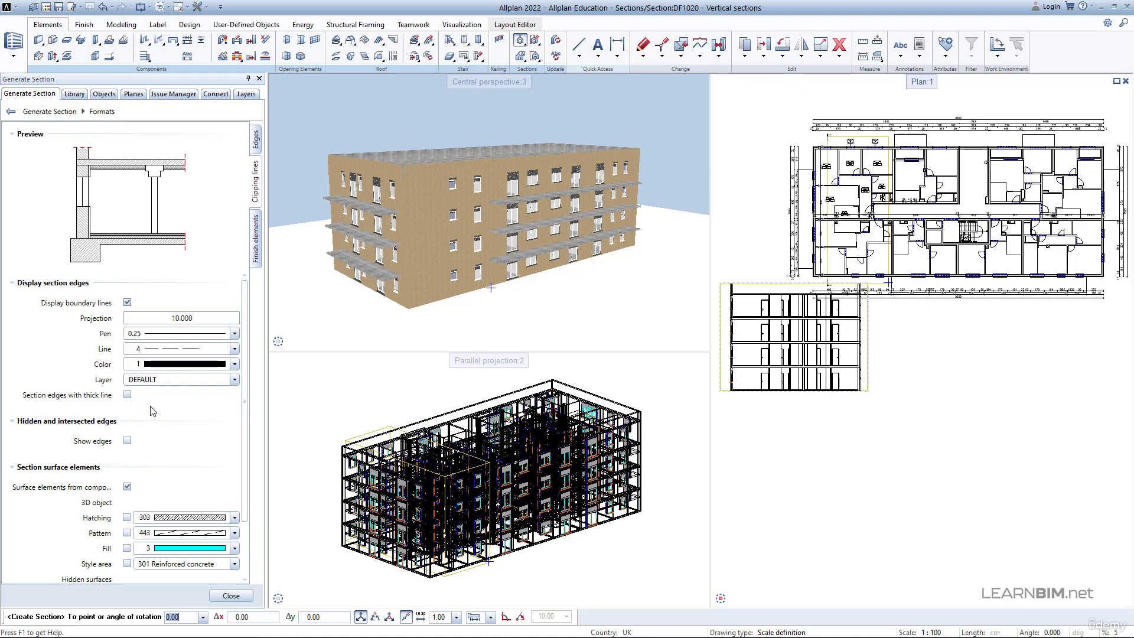
scroll(153, 411, "down", 2)
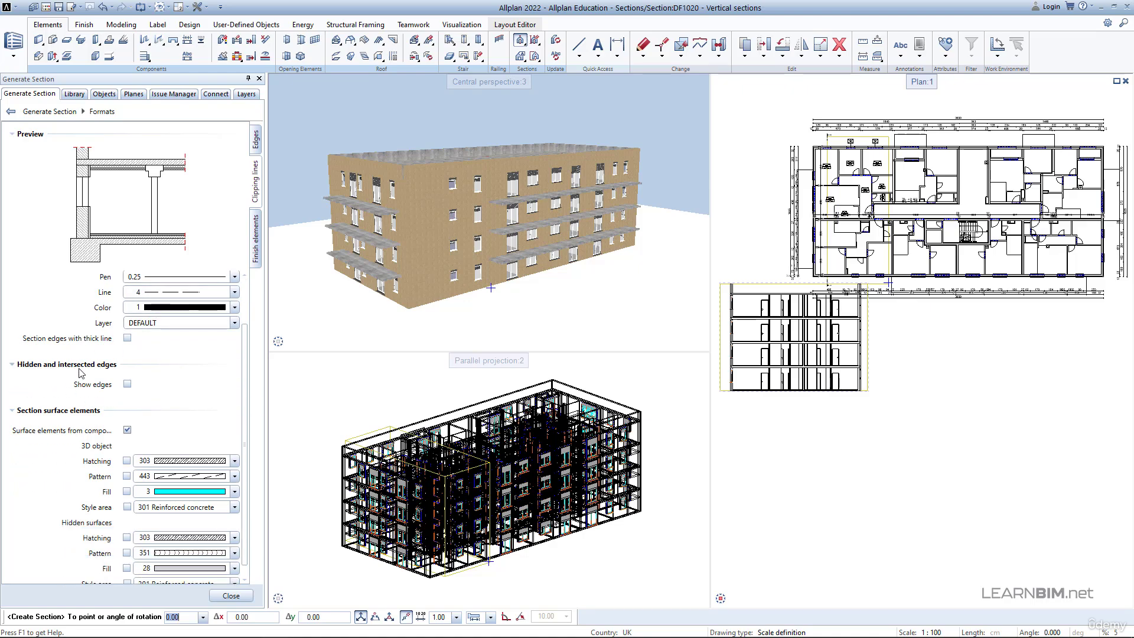
scroll(83, 371, "down", 1)
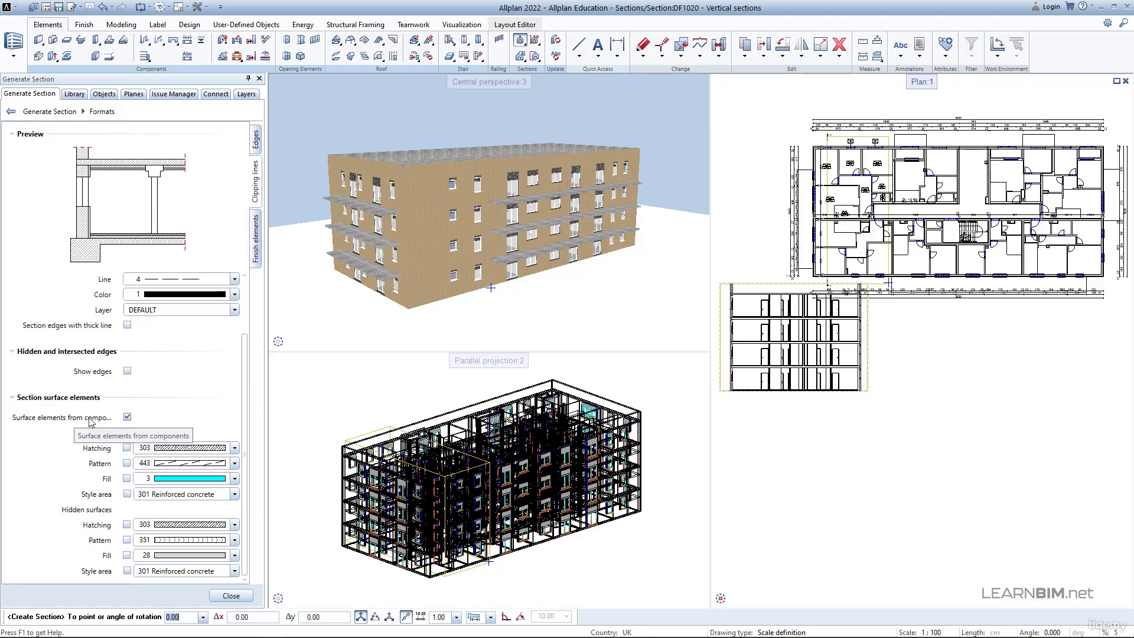
left_click(127, 417)
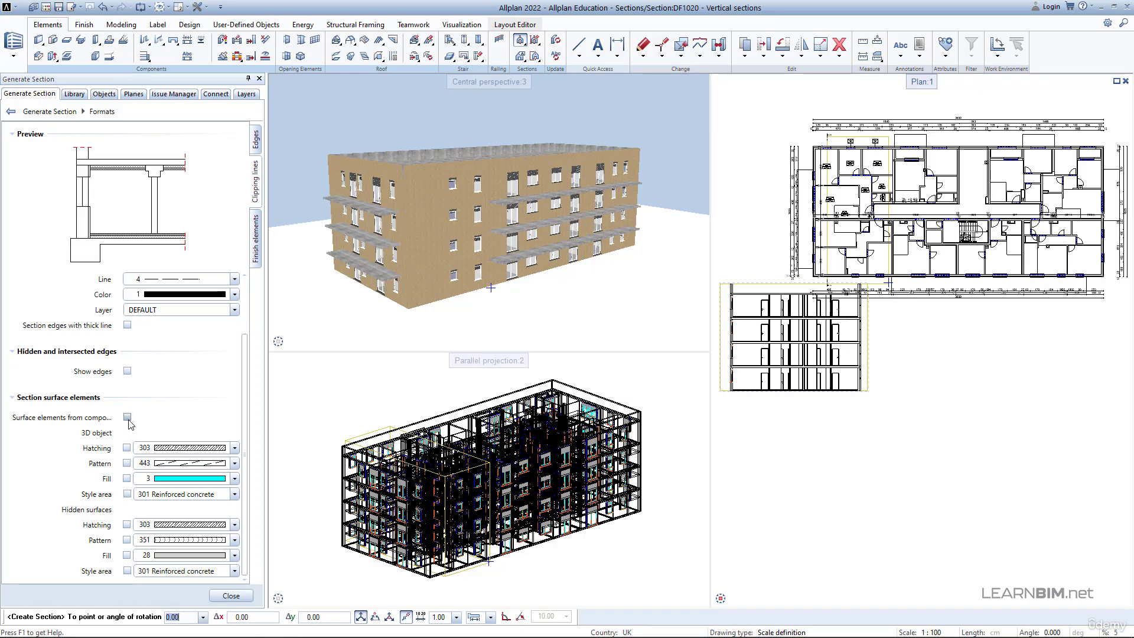
left_click(127, 417)
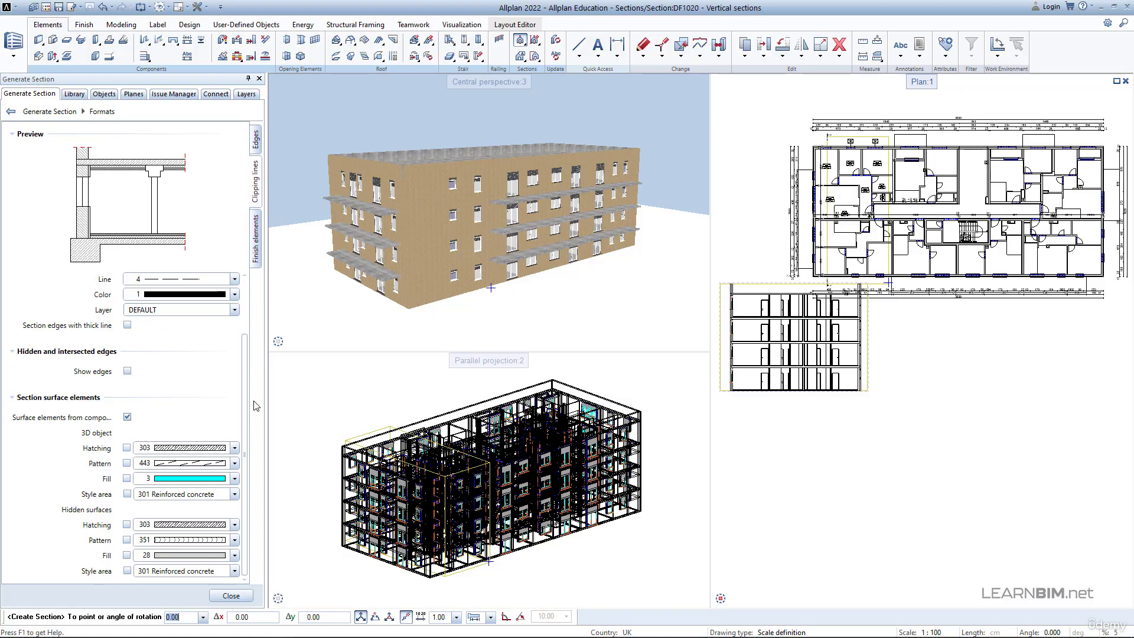
- Turn on ceiling surfaces, floor surfaces and applying surface elements to finishing surfaces in the section's Finish elements format
left_click(257, 236)
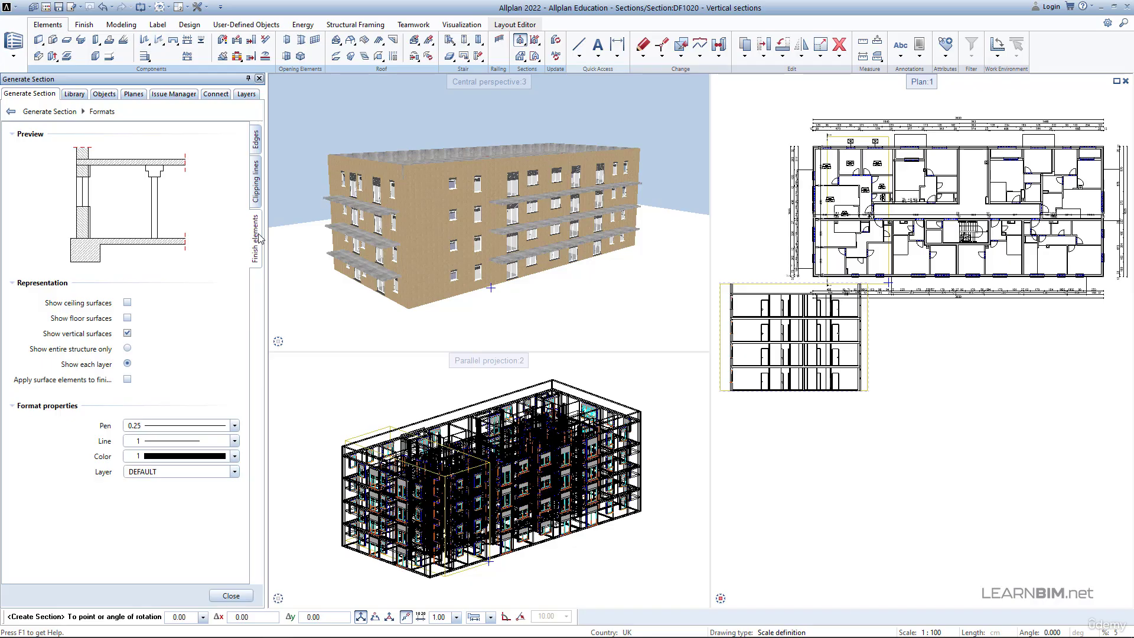
left_click(127, 303)
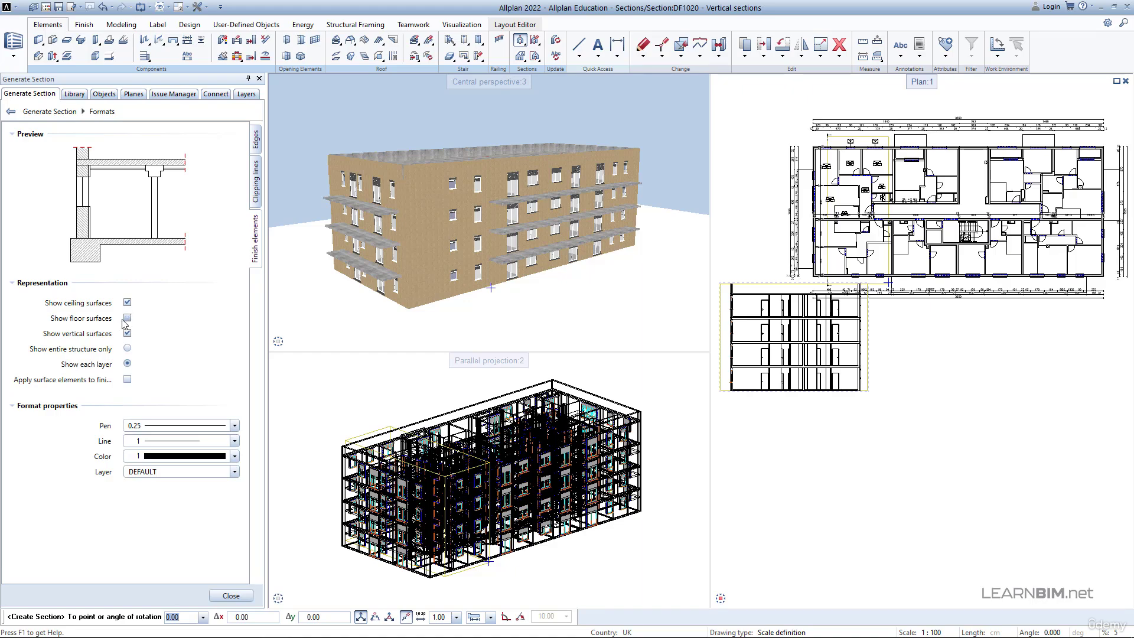
left_click(127, 319)
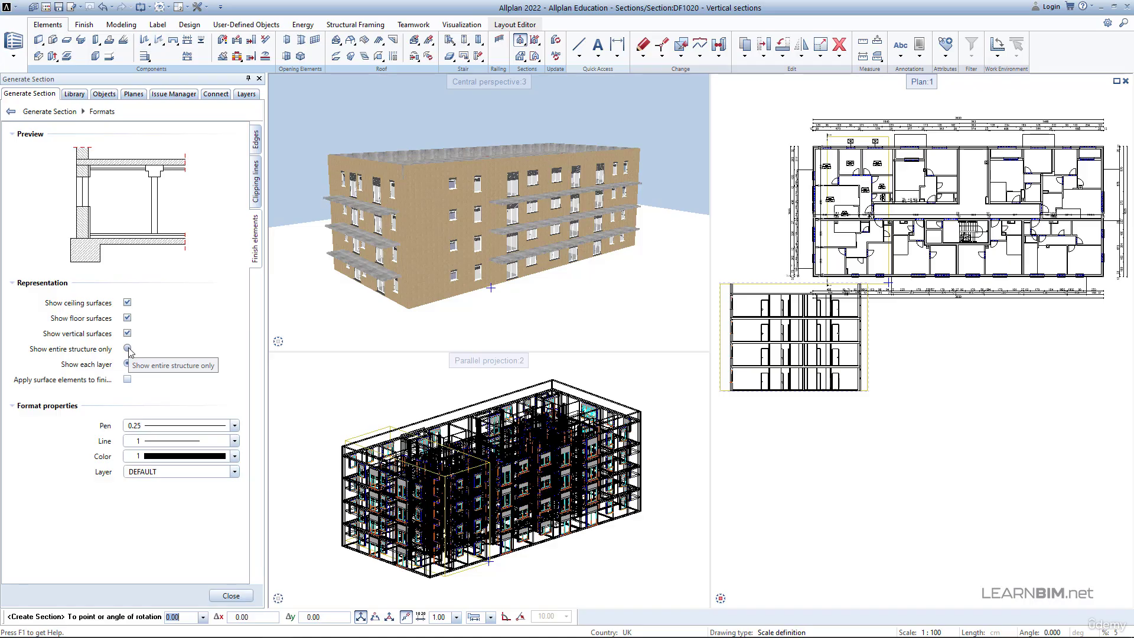
left_click(127, 380)
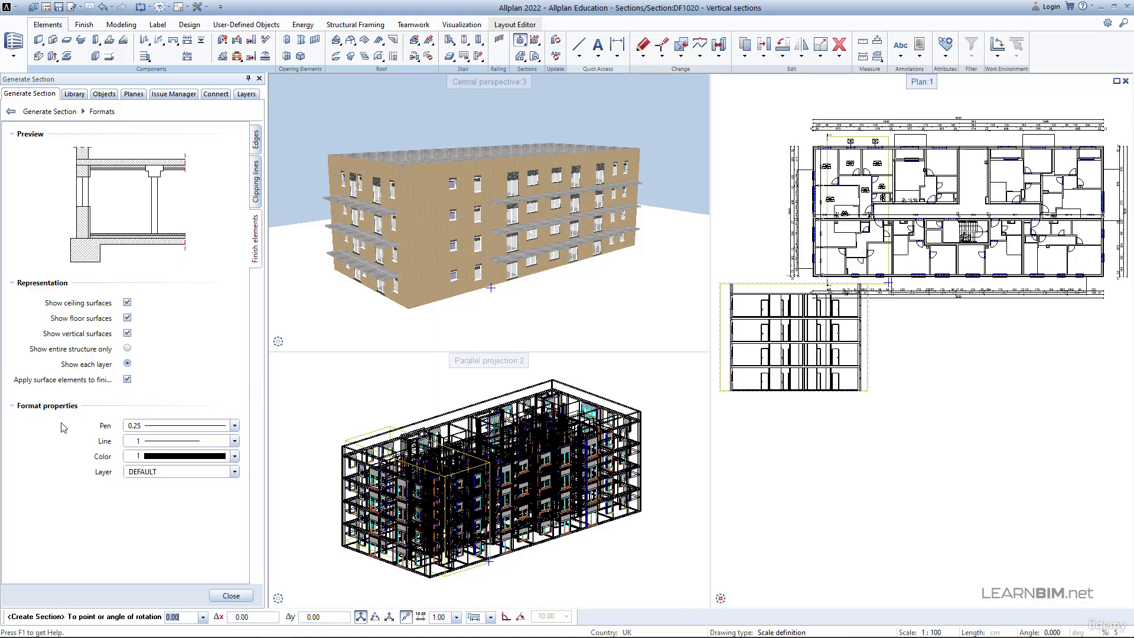
left_click(225, 596)
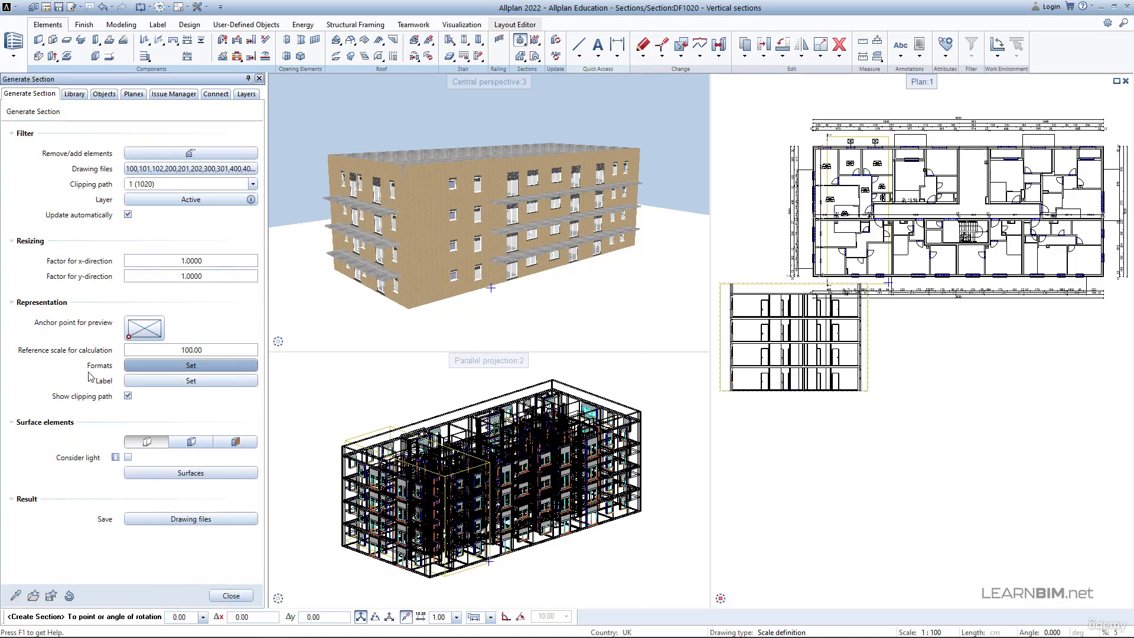
- Review the section's label settings, including the text parameters of the heading
left_click(148, 381)
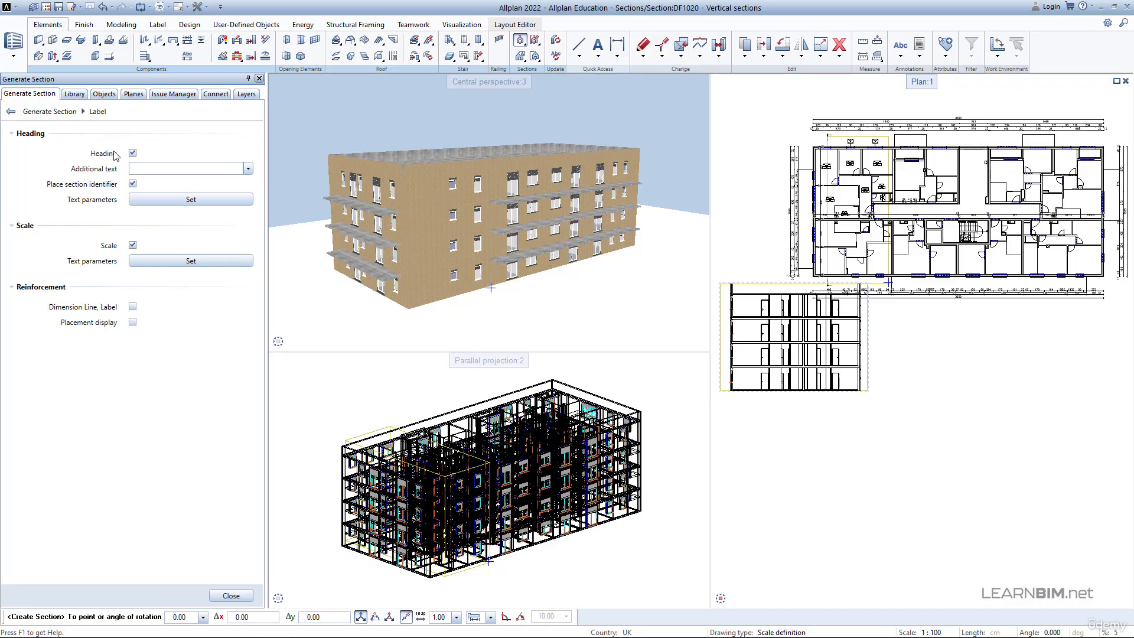
left_click(139, 203)
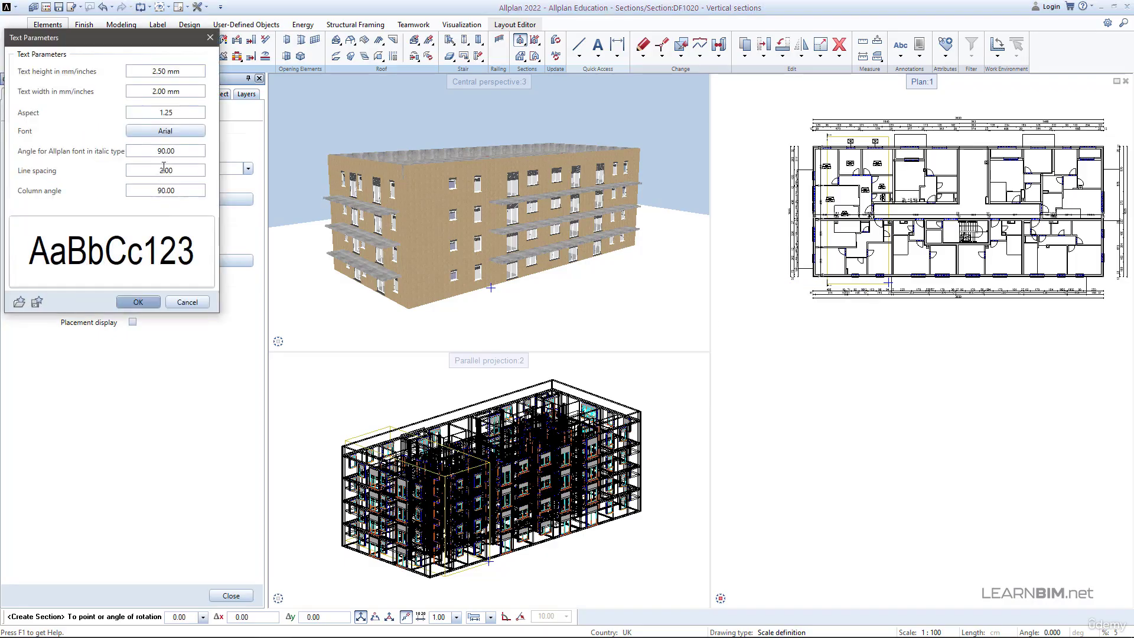
left_click(137, 300)
left_click(231, 595)
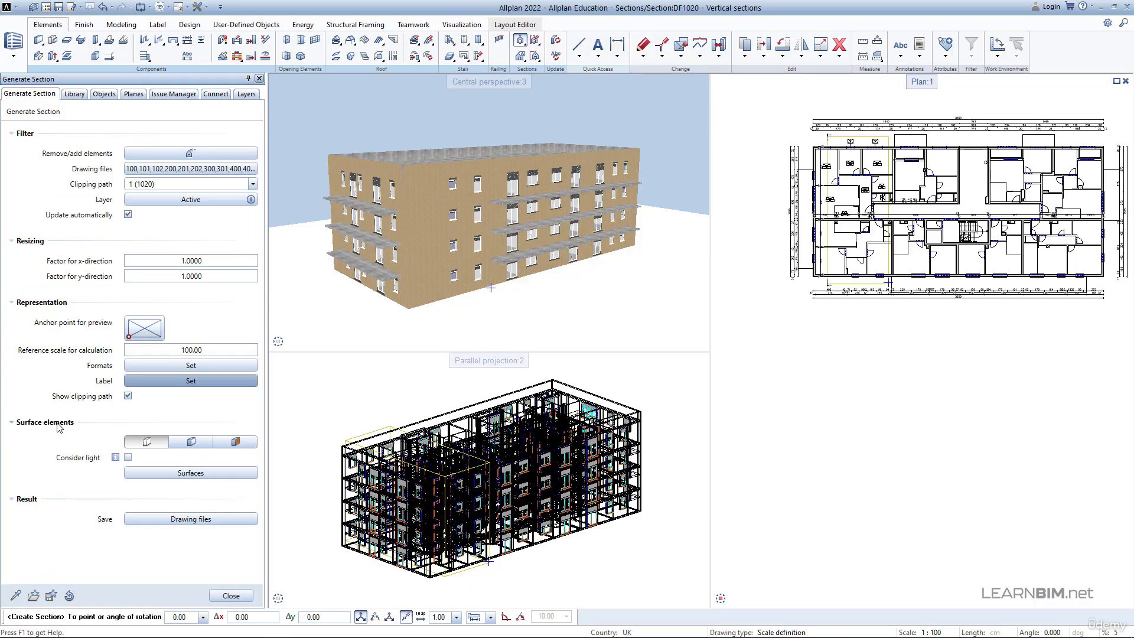
- Place the section with its heading and scale label below the floor plan without surface representation, and end the section command
left_click(160, 444)
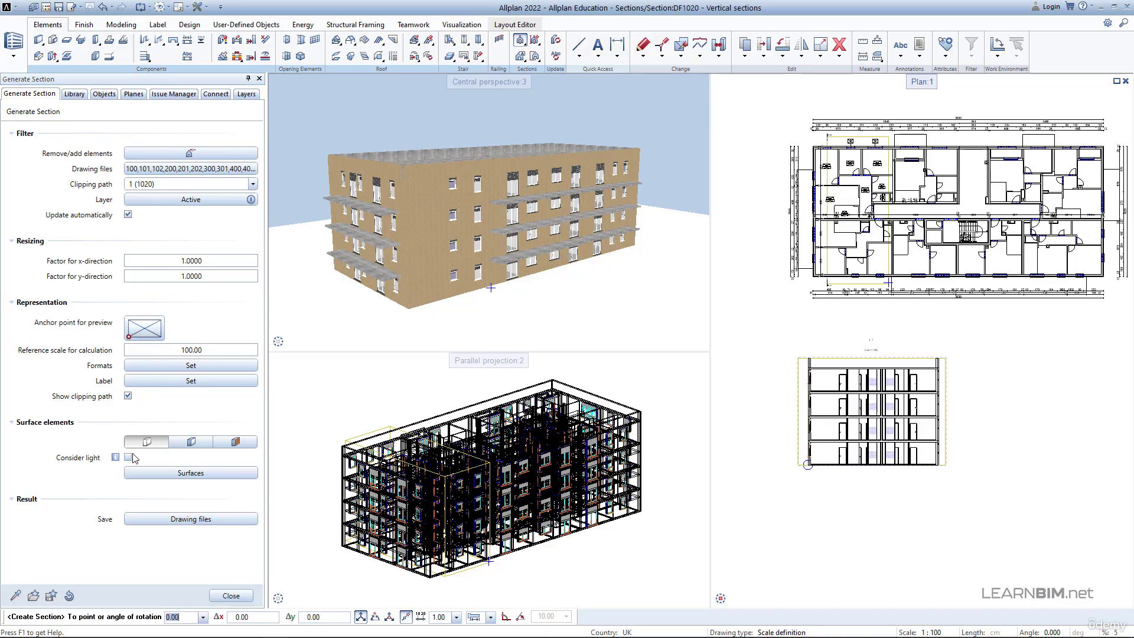
left_click(815, 470)
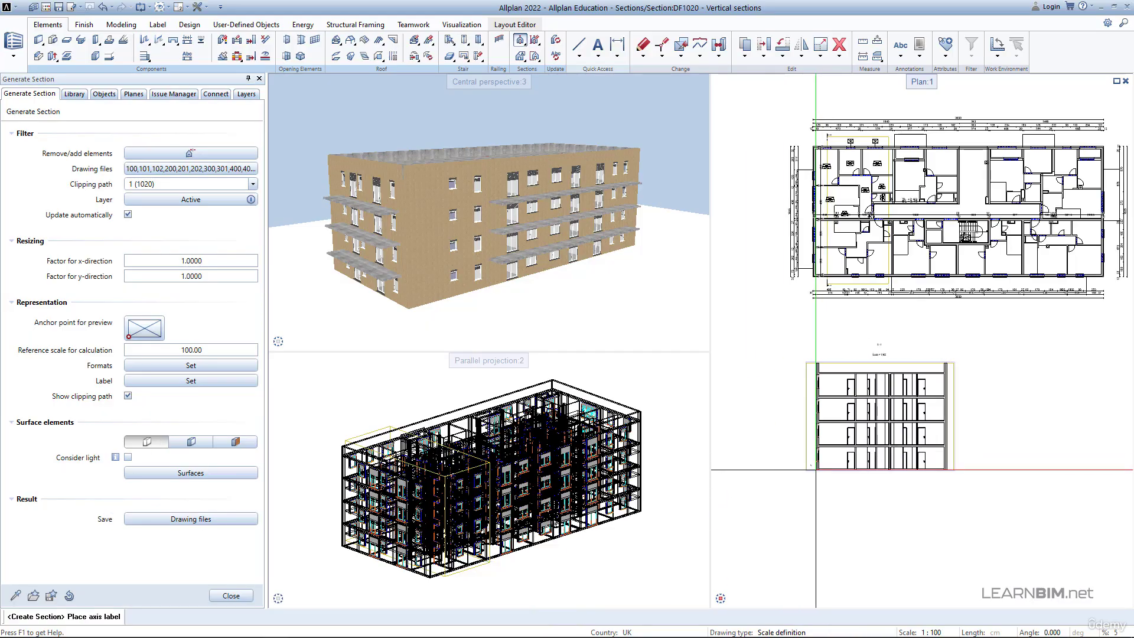
scroll(851, 395, "up", 4)
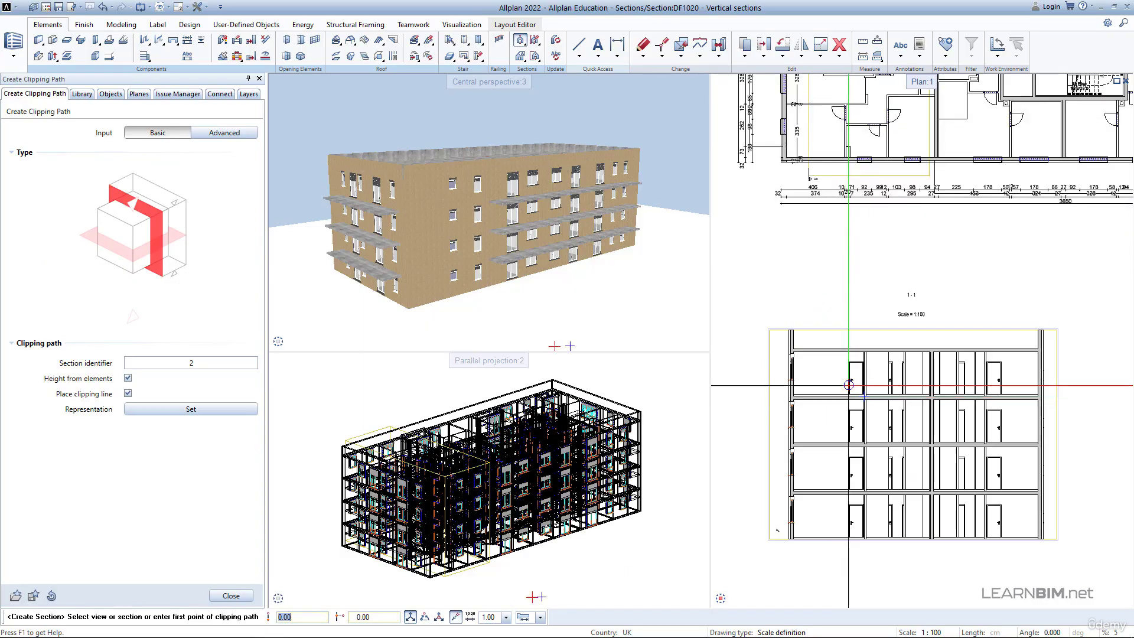
scroll(847, 461, "down", 1)
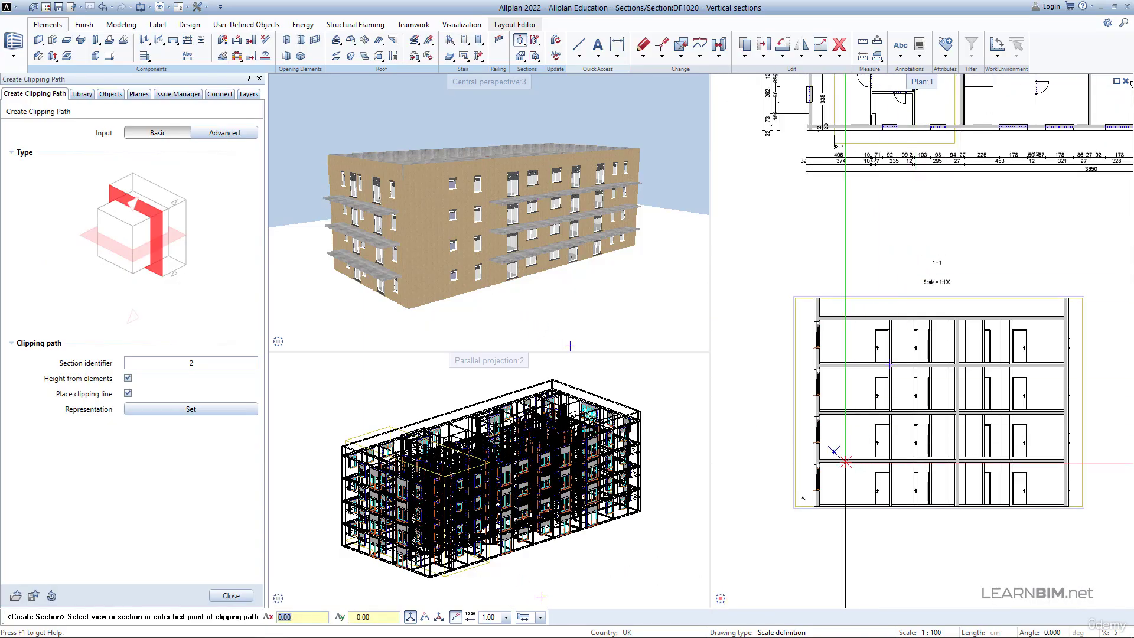
key("Escape")
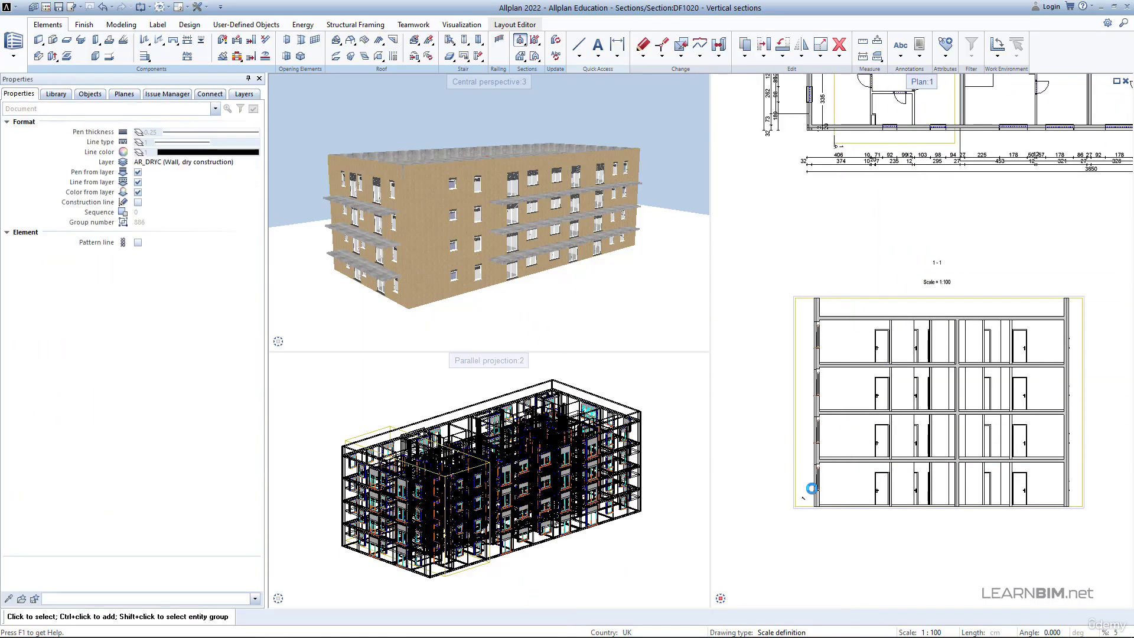